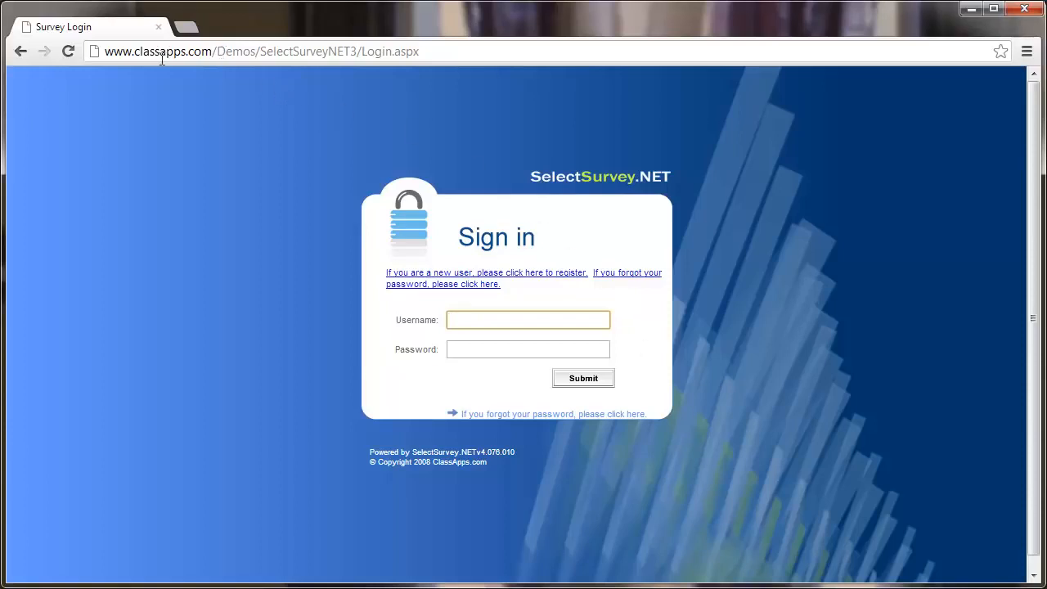
Fill in the administrator username and password on the SelectSurvey.NET sign-in form.
drag(134, 52, 212, 54)
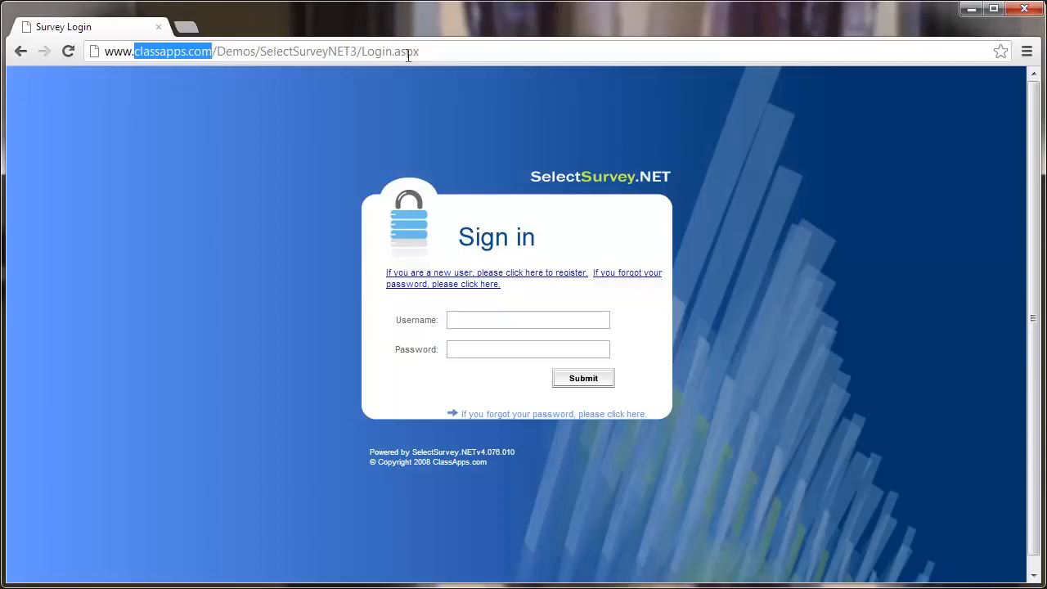
click(221, 168)
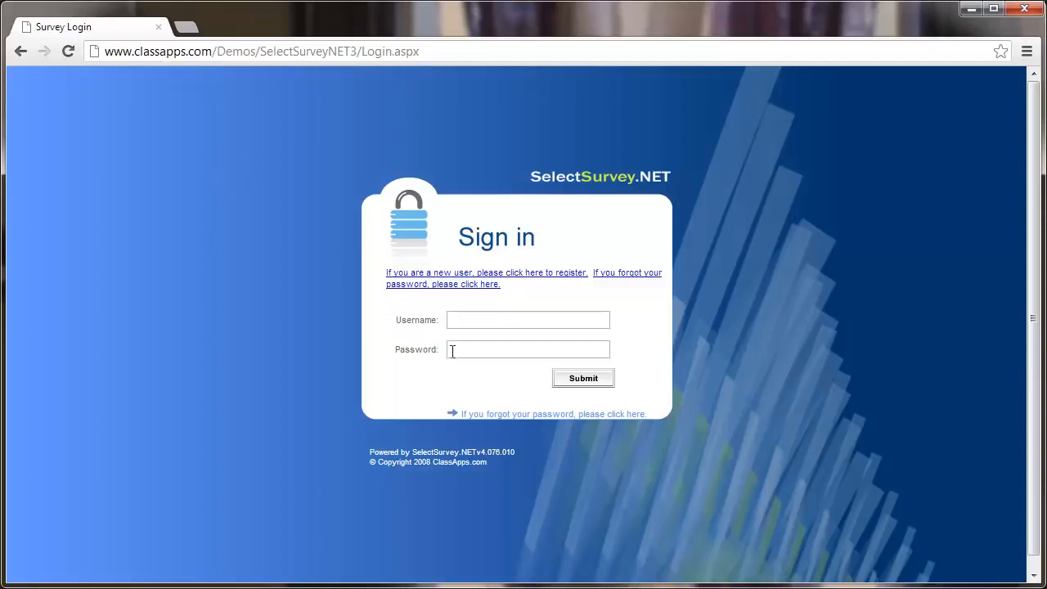
click(491, 320)
text(admin)
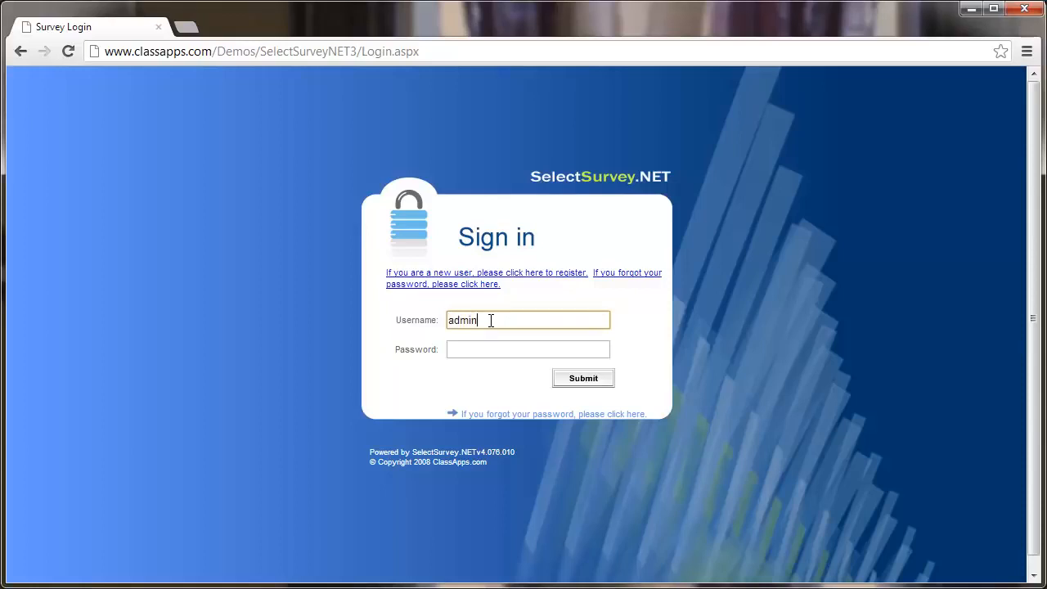
key(Tab)
text(***)
text(in)
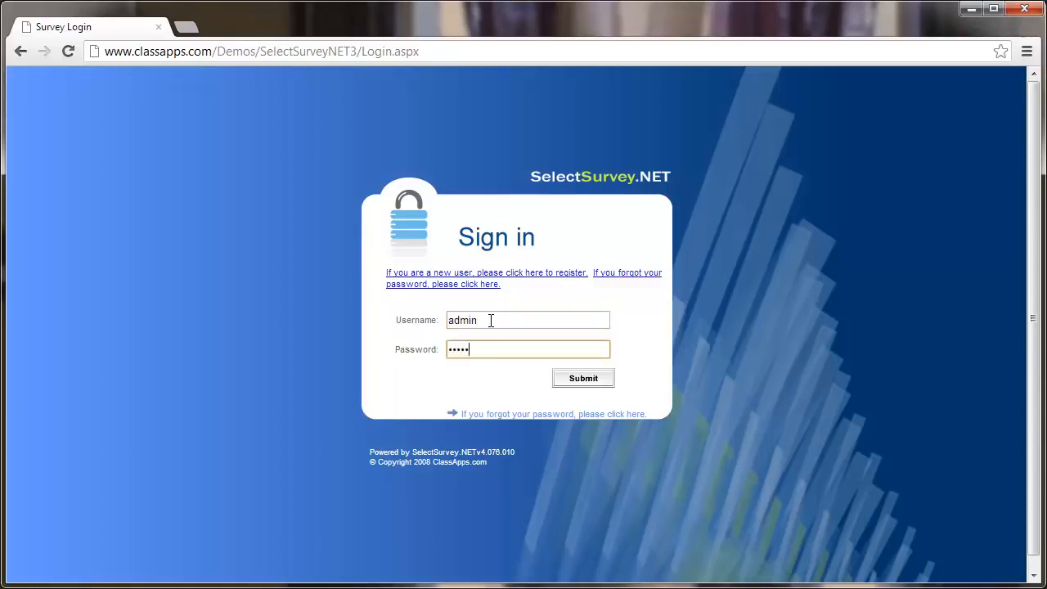
Log in and start a new survey from the Manage Surveys page.
click(585, 381)
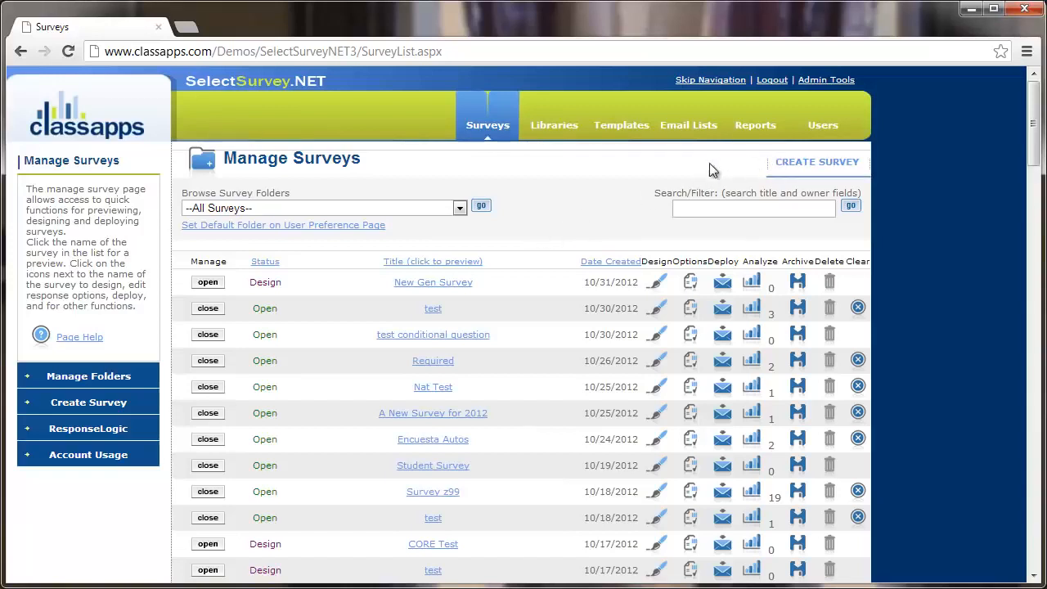
click(835, 176)
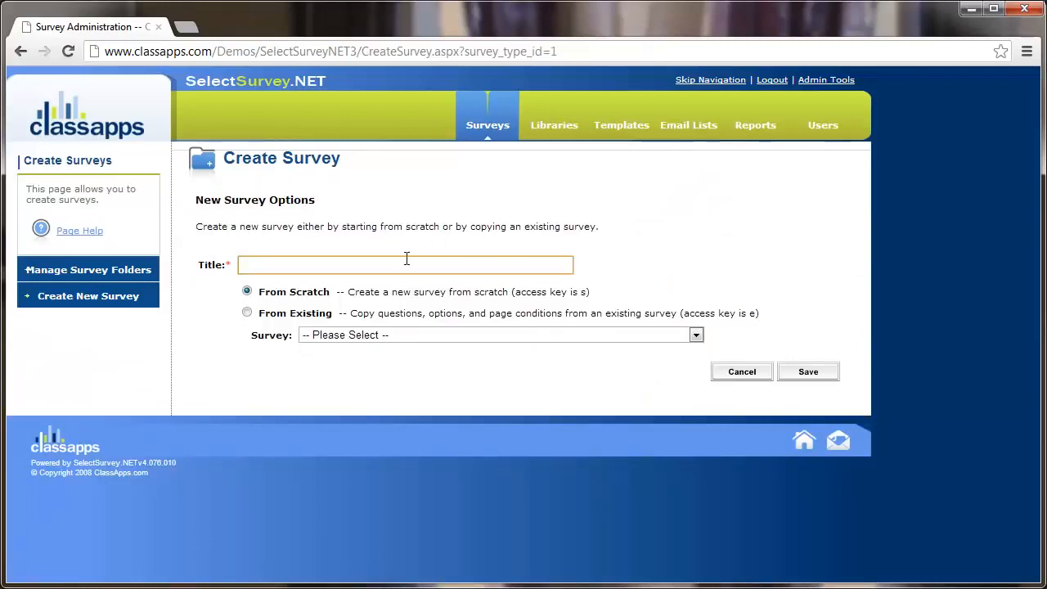
Title the new survey 'ClassApps Training 1', briefly browse From Existing, and keep From Scratch.
click(407, 260)
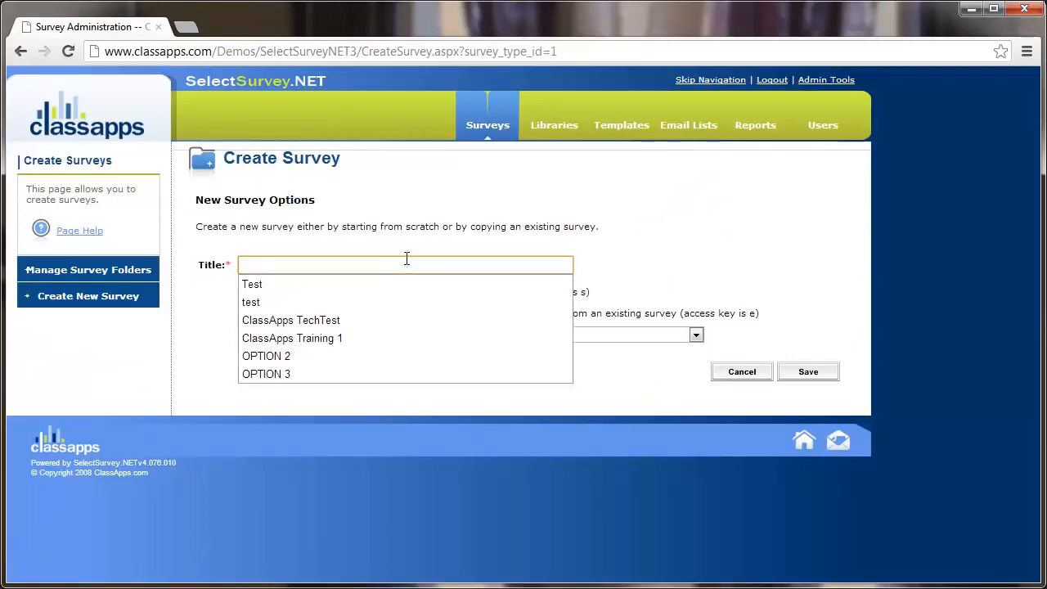
click(364, 337)
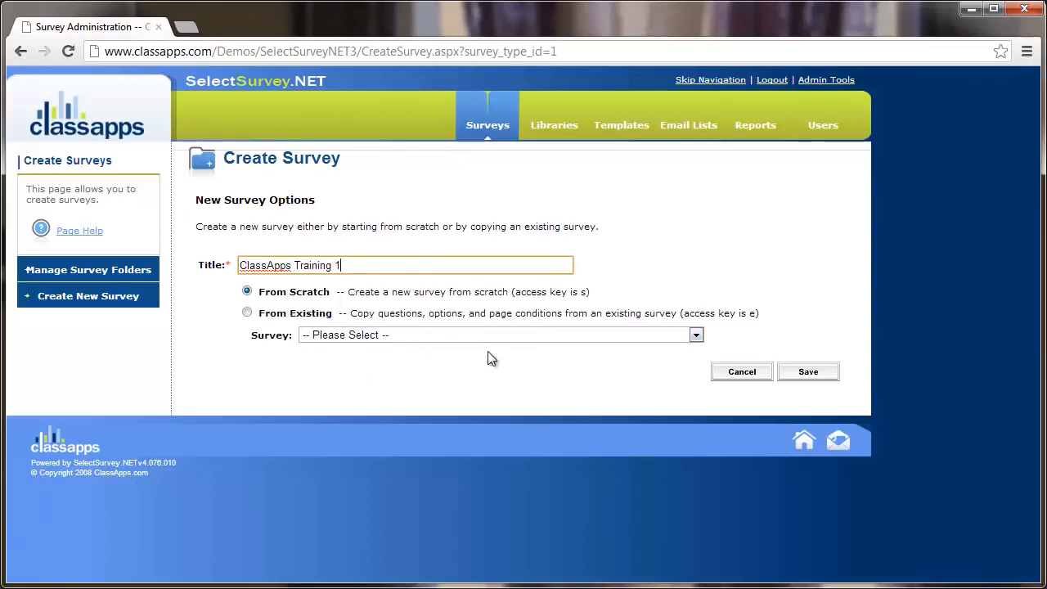
click(291, 315)
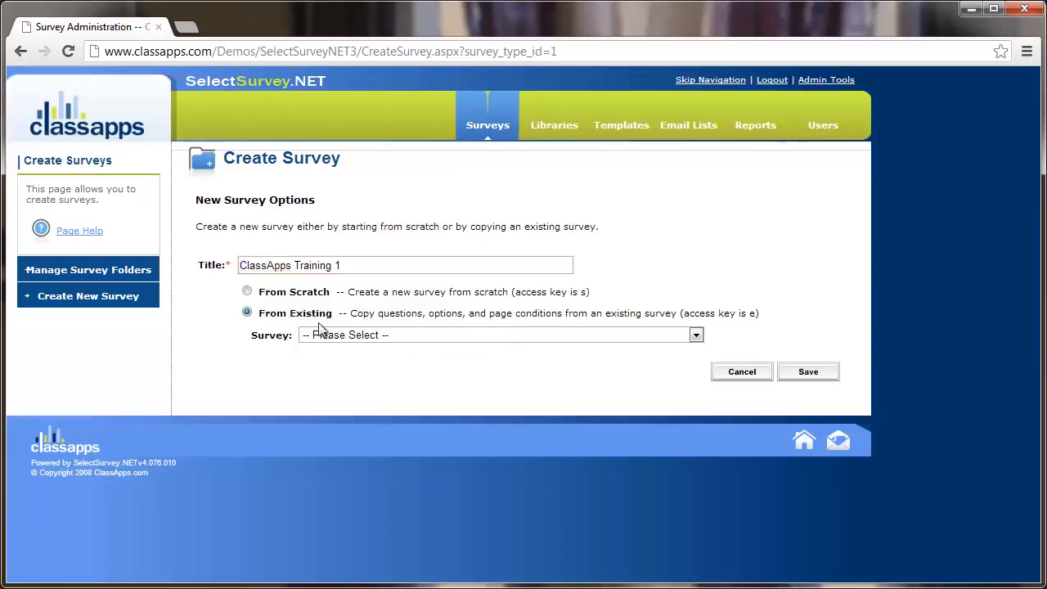
click(378, 339)
scroll(421, 441, down, 3)
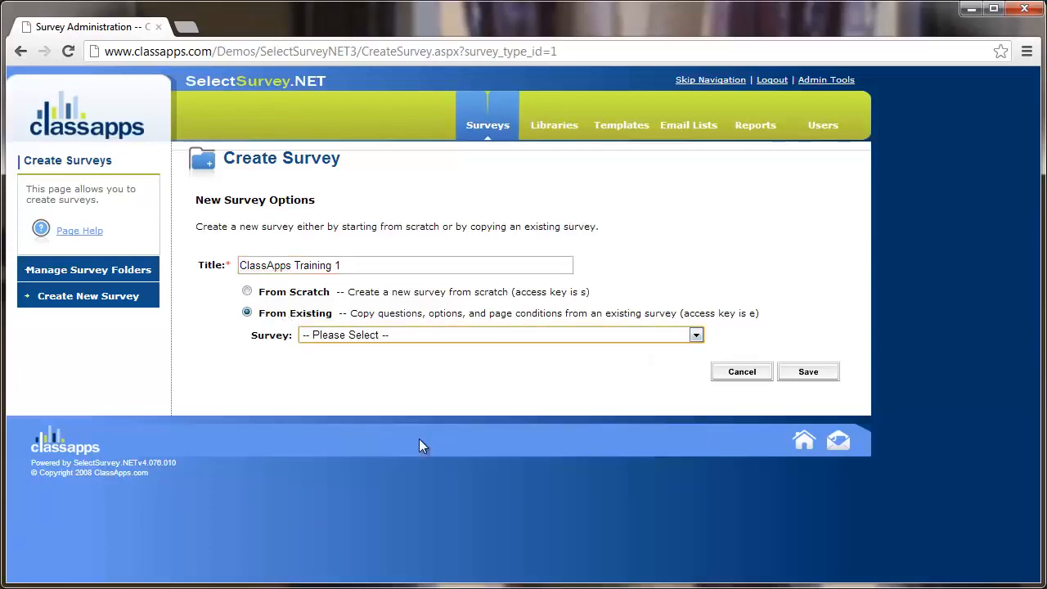
click(309, 295)
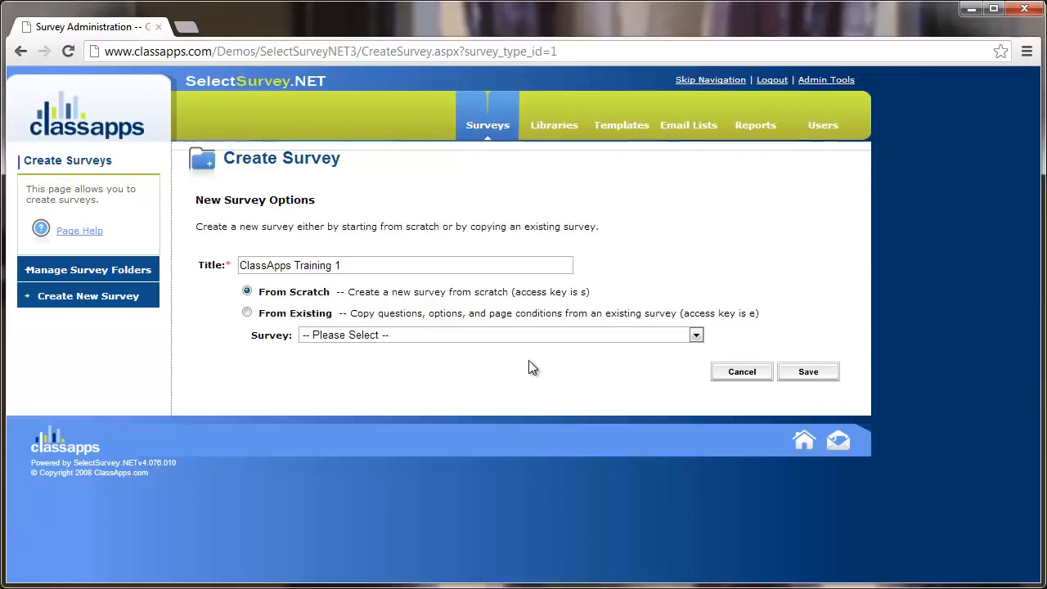
Save the new ClassApps Training 1 survey and begin inserting its first item.
click(809, 373)
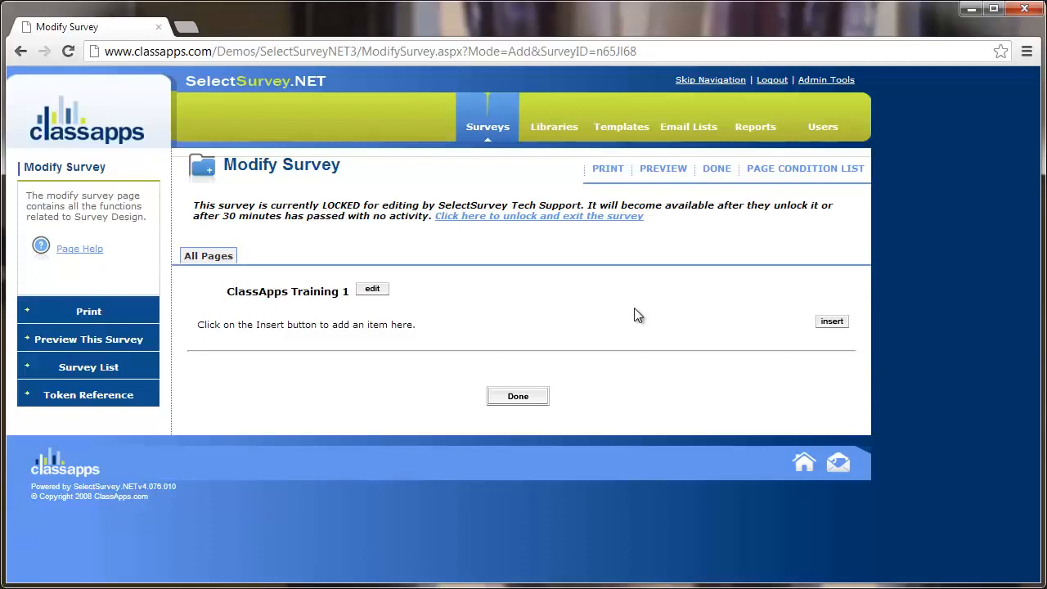
click(837, 327)
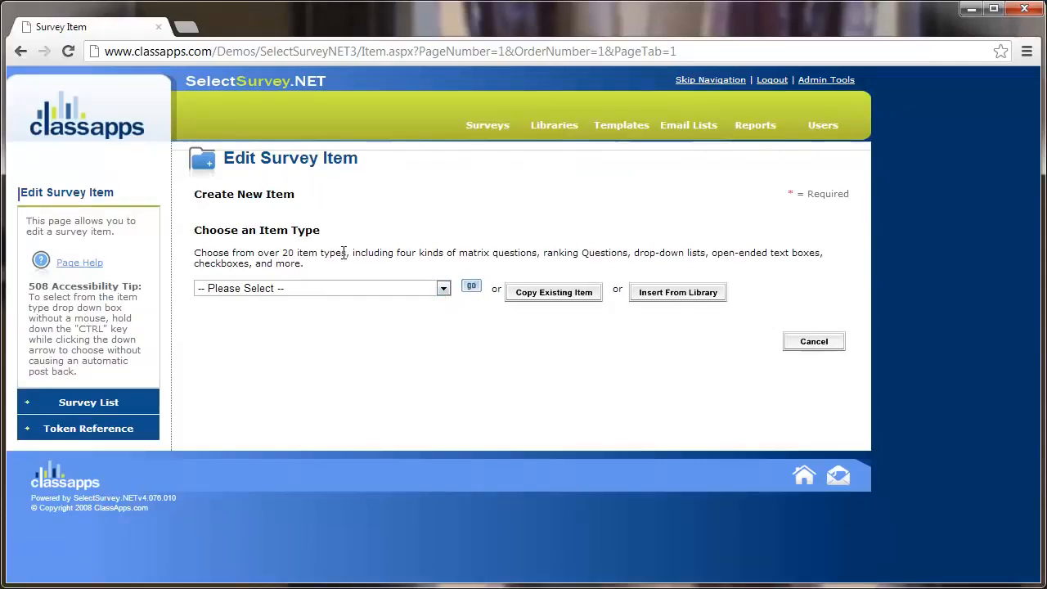
Choose Choice - Yes/No as the type of the new survey item.
click(344, 289)
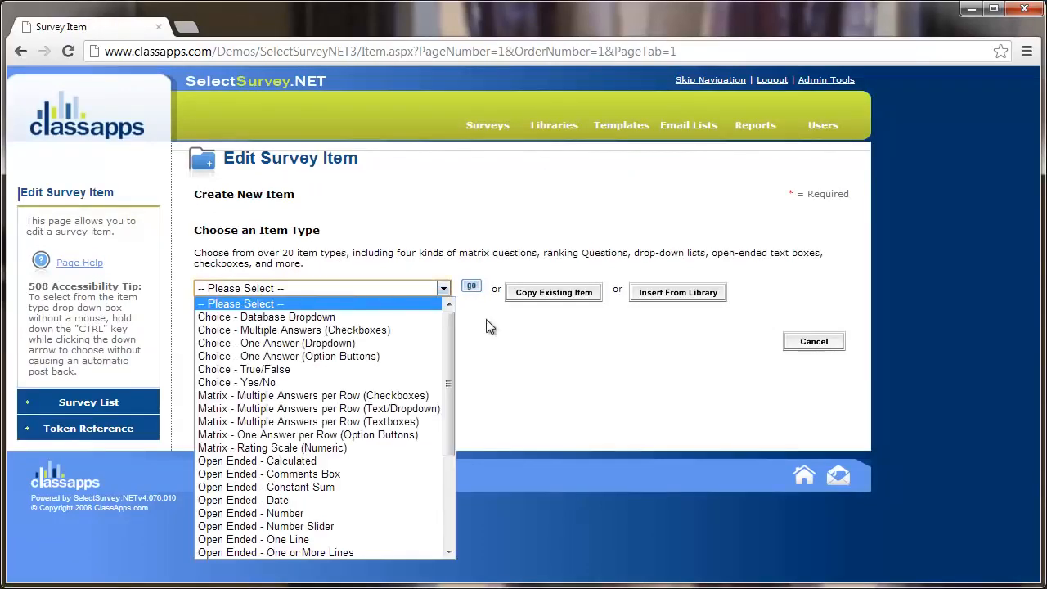
mouse_move(451, 333)
mouse_down()
mouse_move(456, 437)
mouse_move(453, 320)
mouse_up()
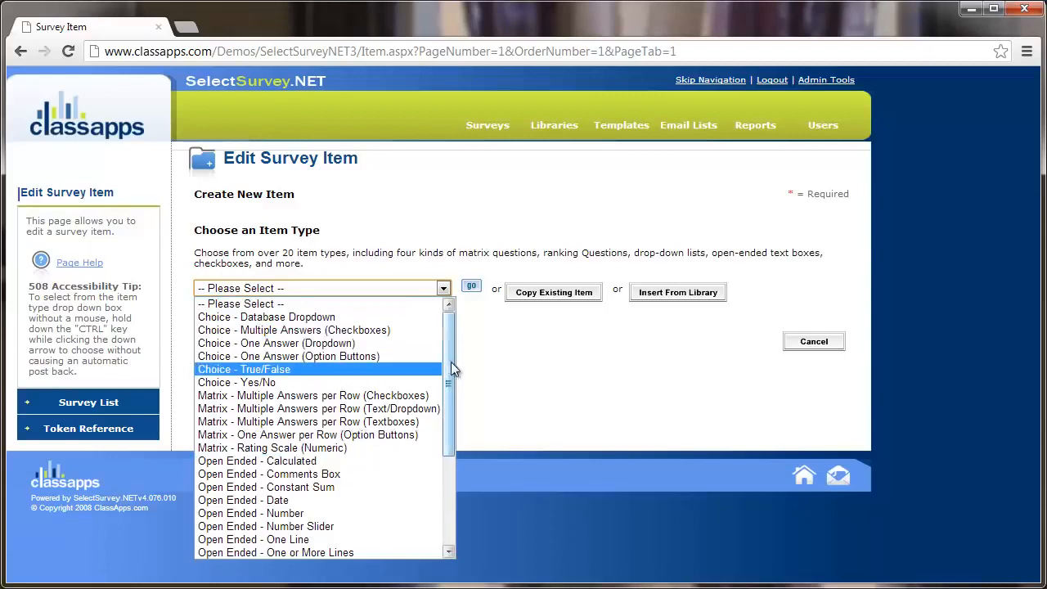
drag(451, 361, 455, 330)
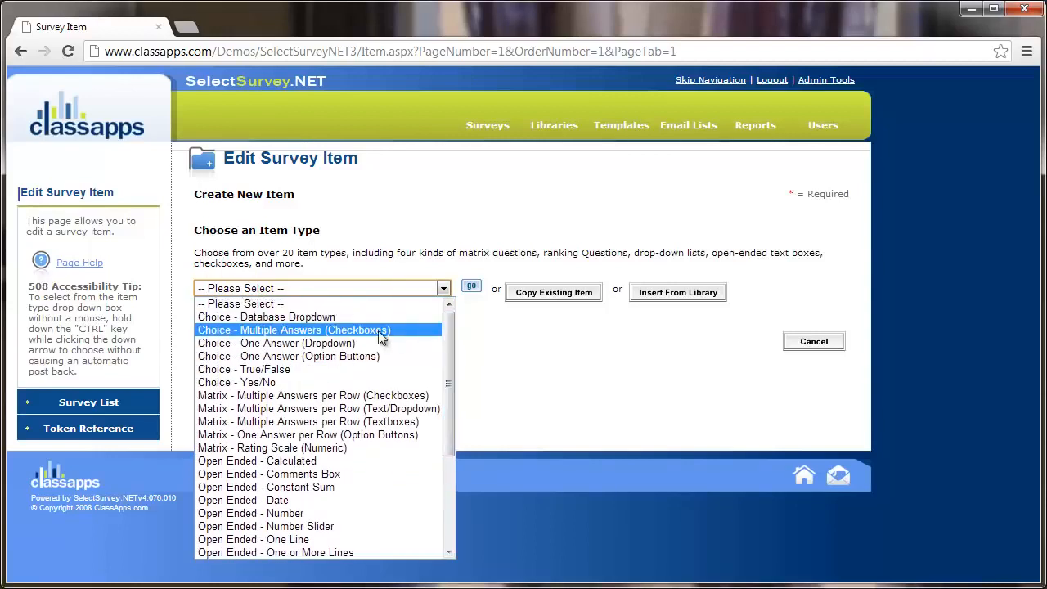
click(305, 382)
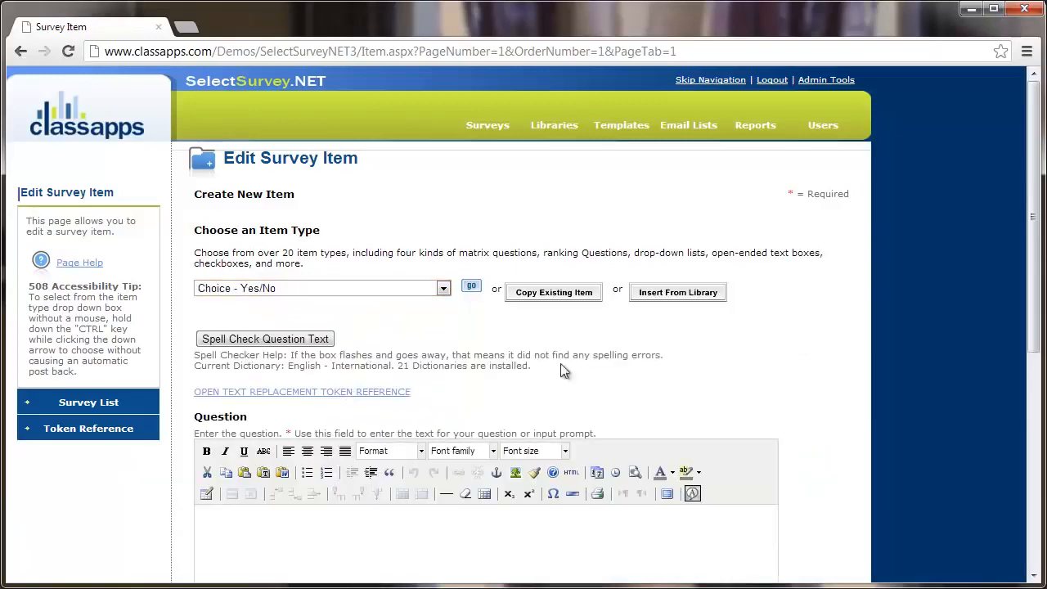
Enter 'Are you having fun today?' as the question text and select all of it.
scroll(799, 361, down, 2)
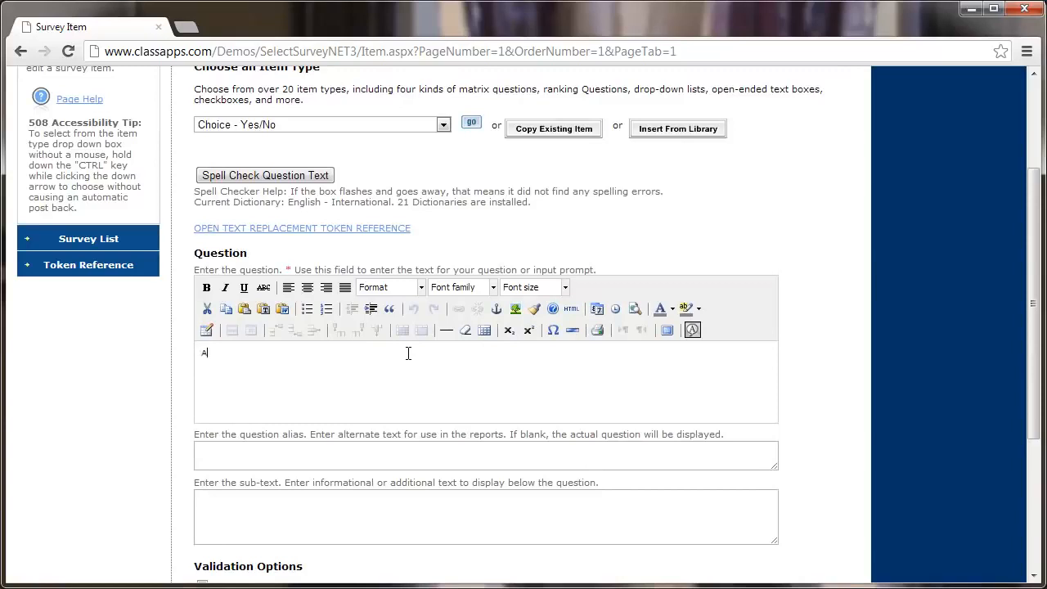
text(you having fun today?)
key(ctrl+a)
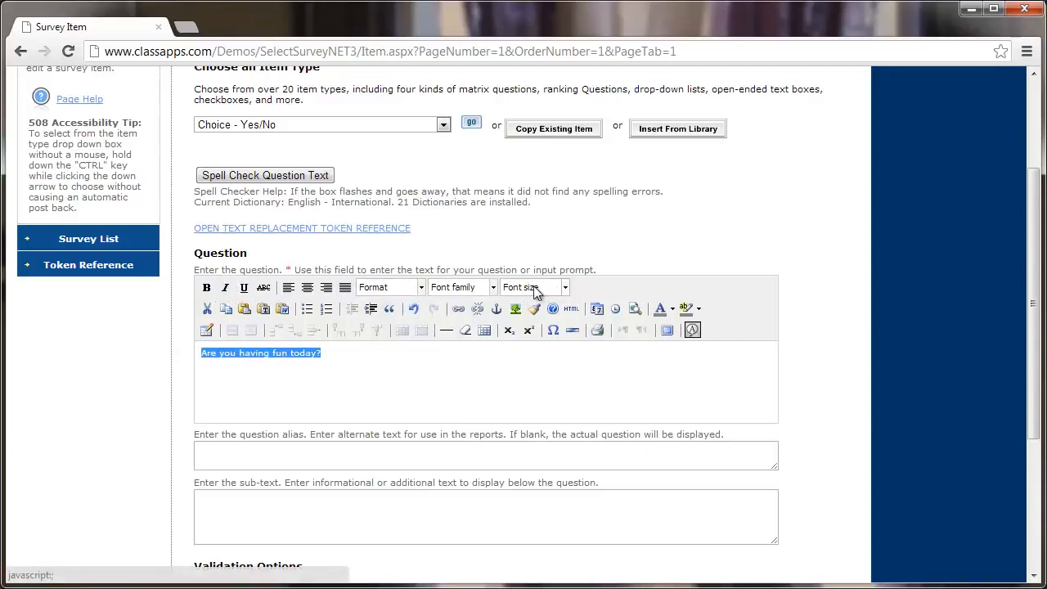
Set the question text to 10pt and check its x-small font span in the HTML source.
click(565, 287)
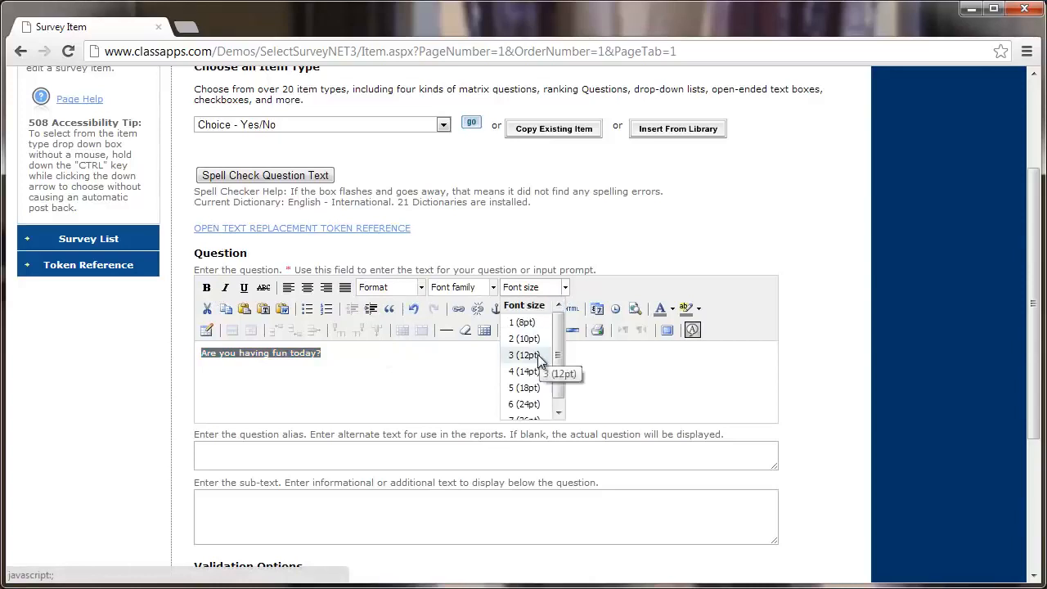
click(536, 354)
click(565, 287)
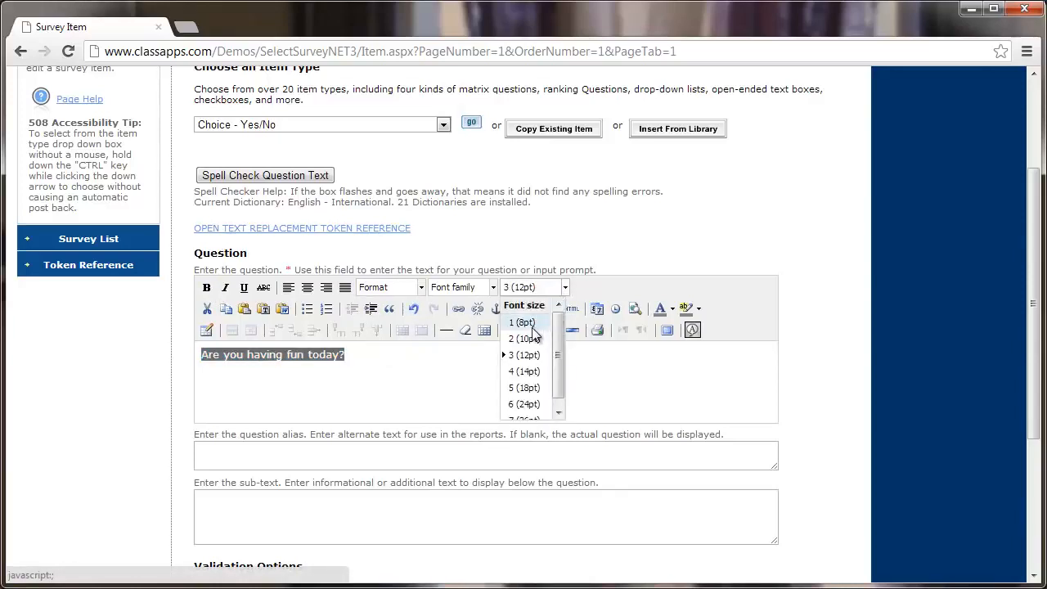
click(527, 322)
click(565, 287)
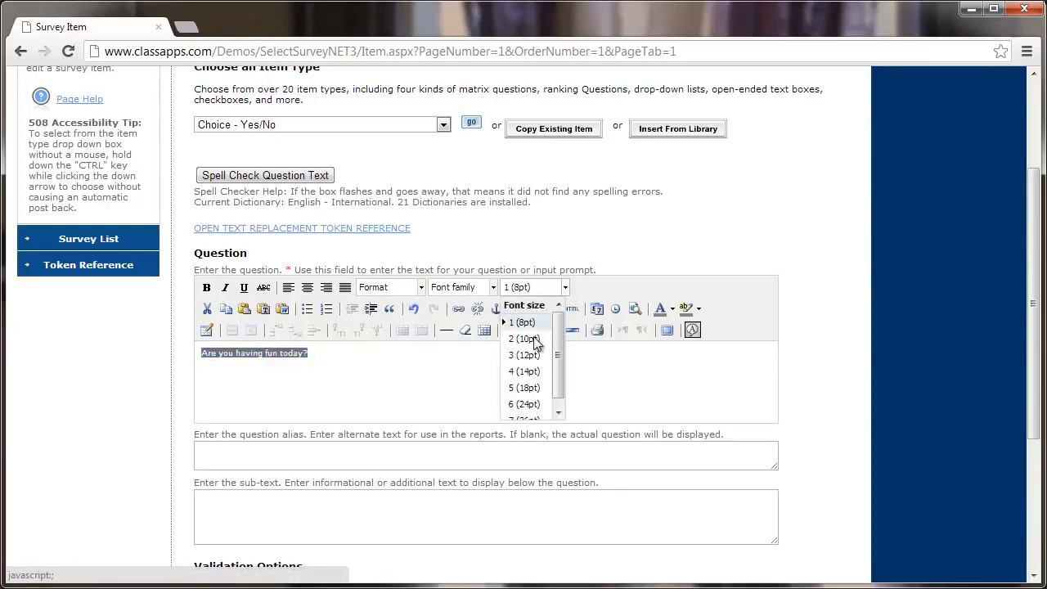
click(532, 337)
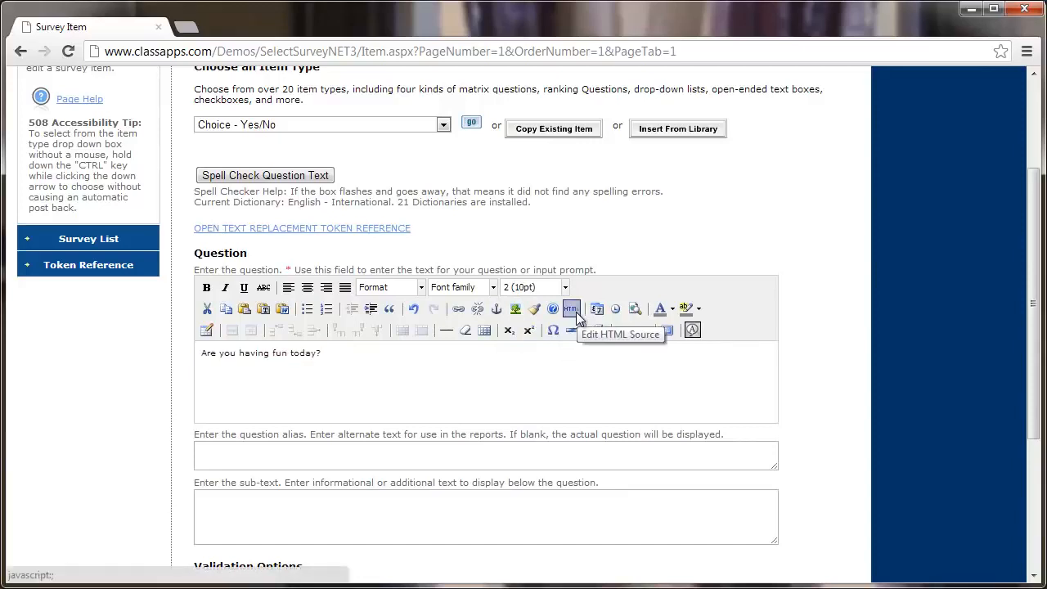
click(573, 329)
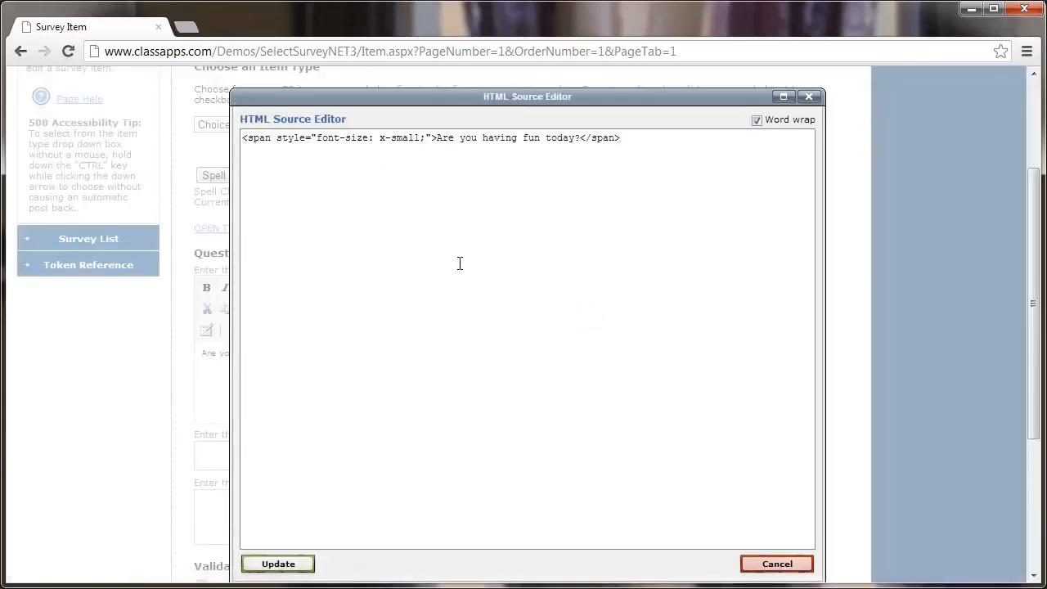
click(810, 98)
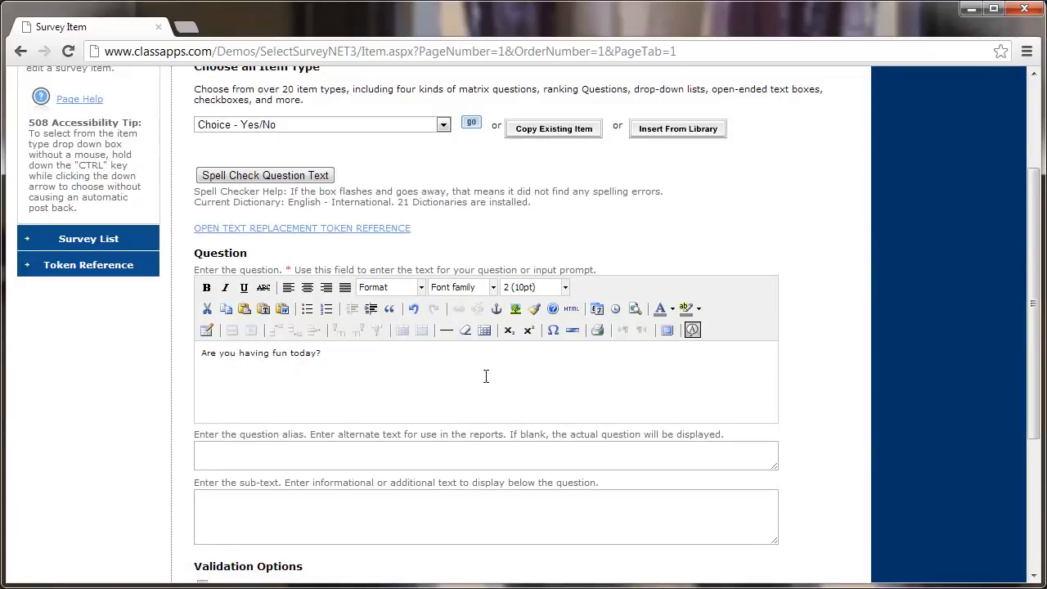
Give the Yes/No question the report alias 'fun'.
scroll(484, 377, down, 2)
scroll(484, 377, down, 1)
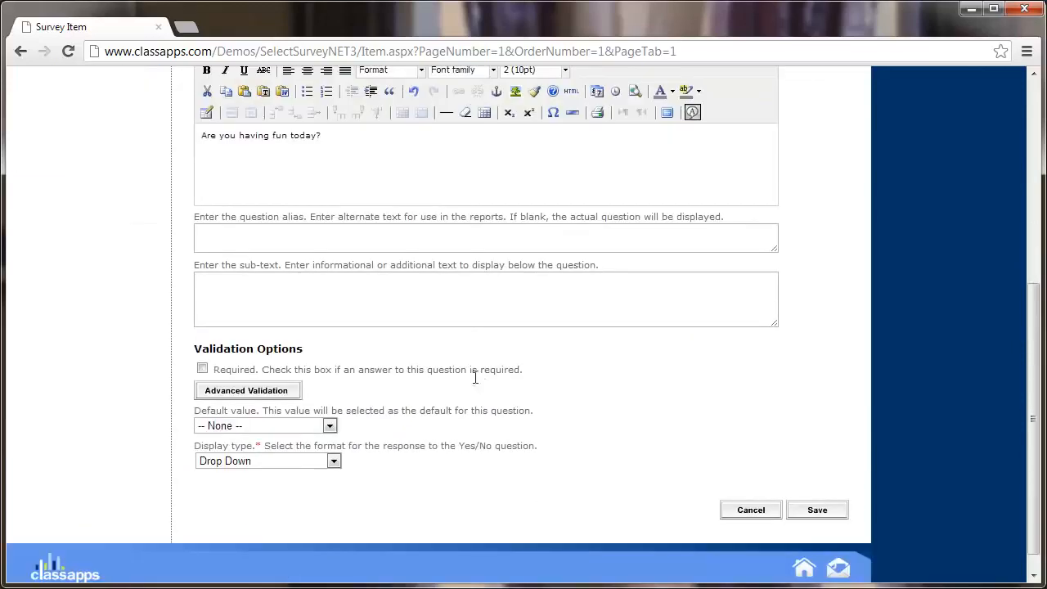
click(272, 236)
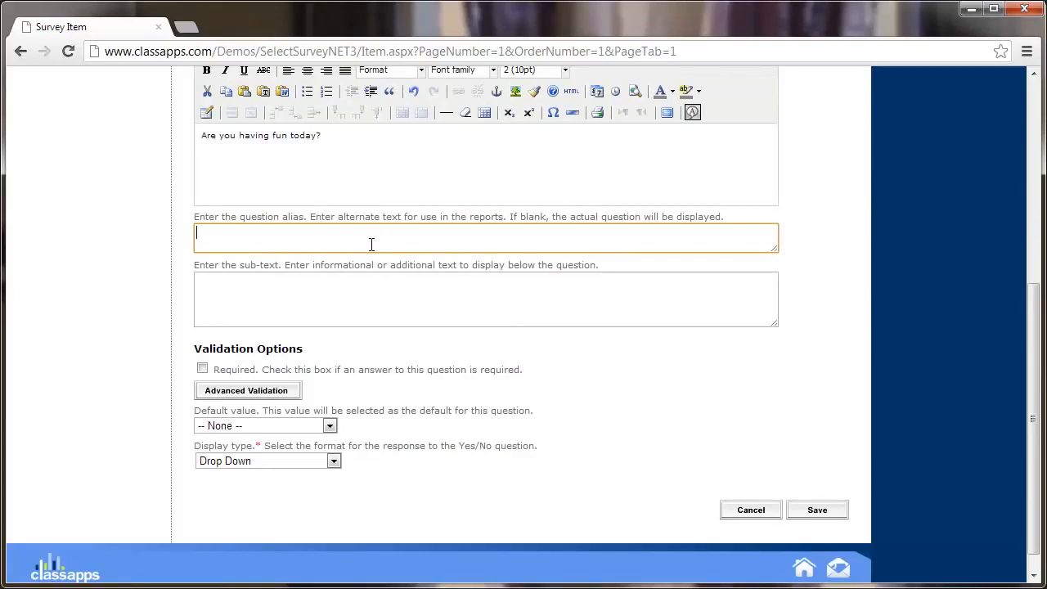
text(fun)
drag(386, 164, 189, 164)
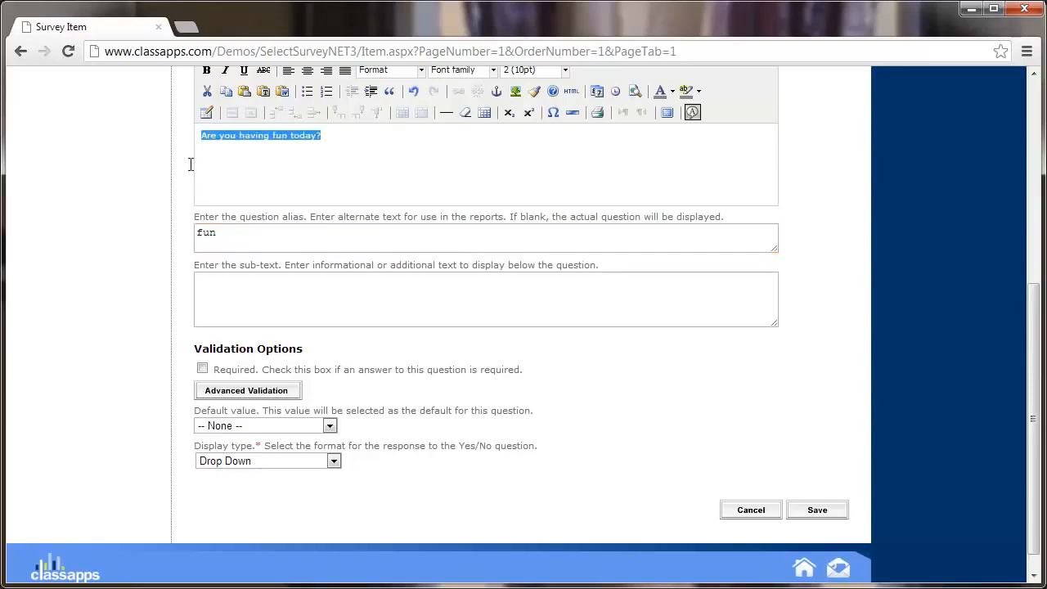
drag(242, 235, 167, 232)
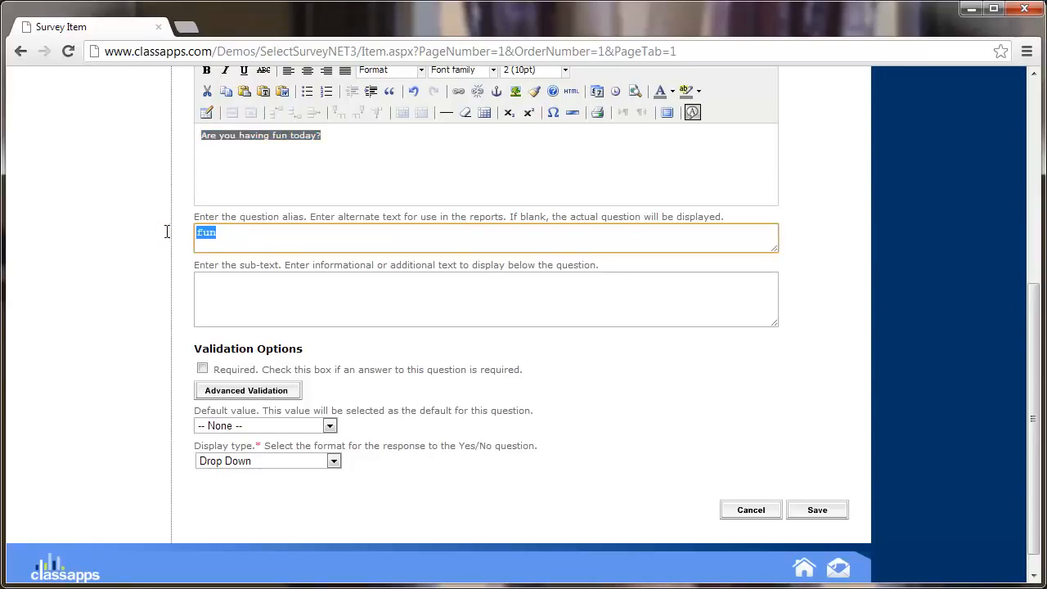
click(336, 169)
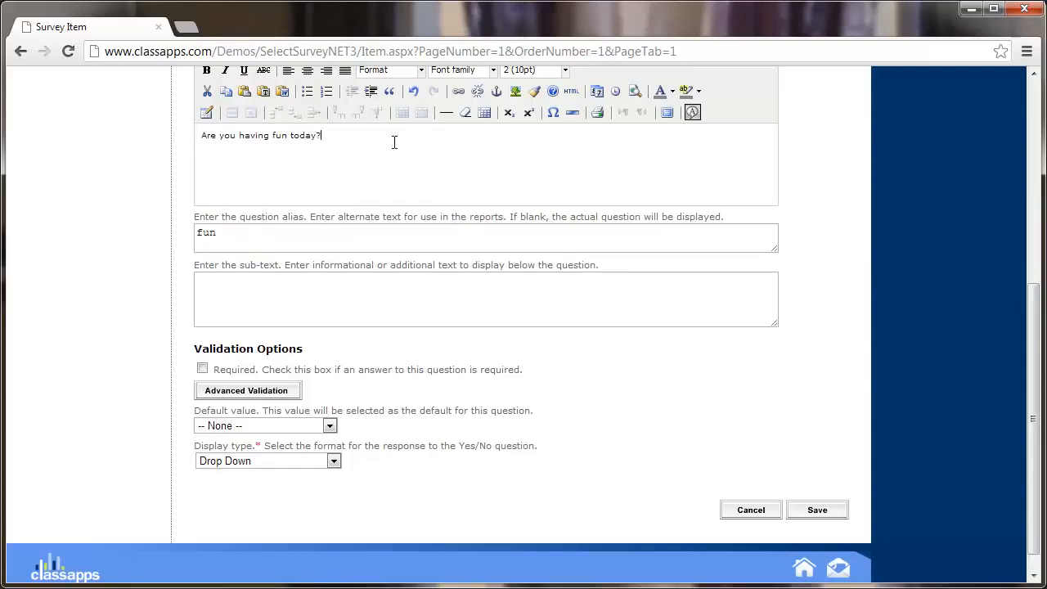
drag(245, 237, 150, 240)
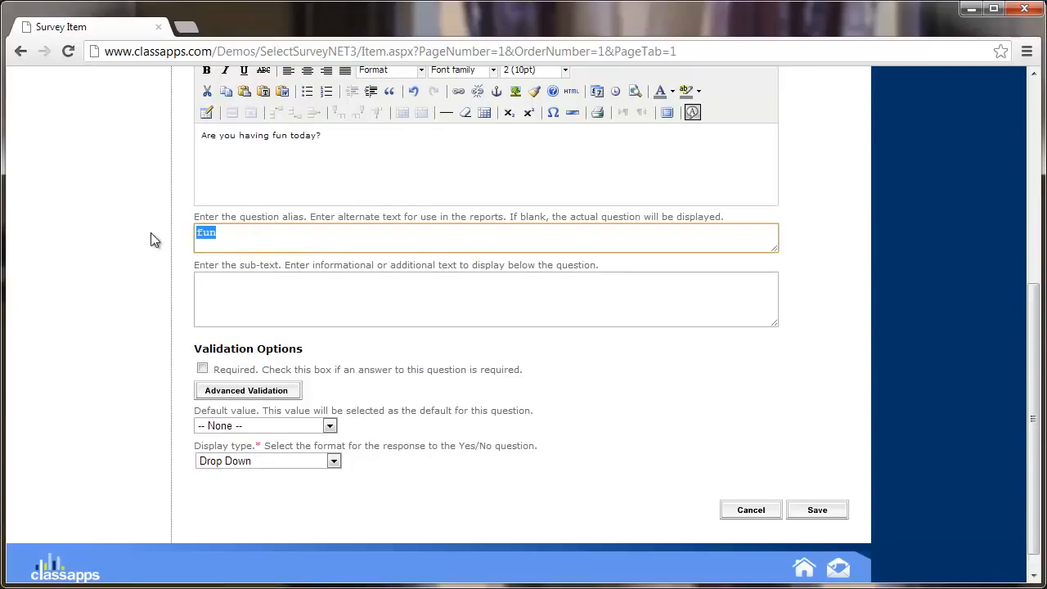
click(258, 234)
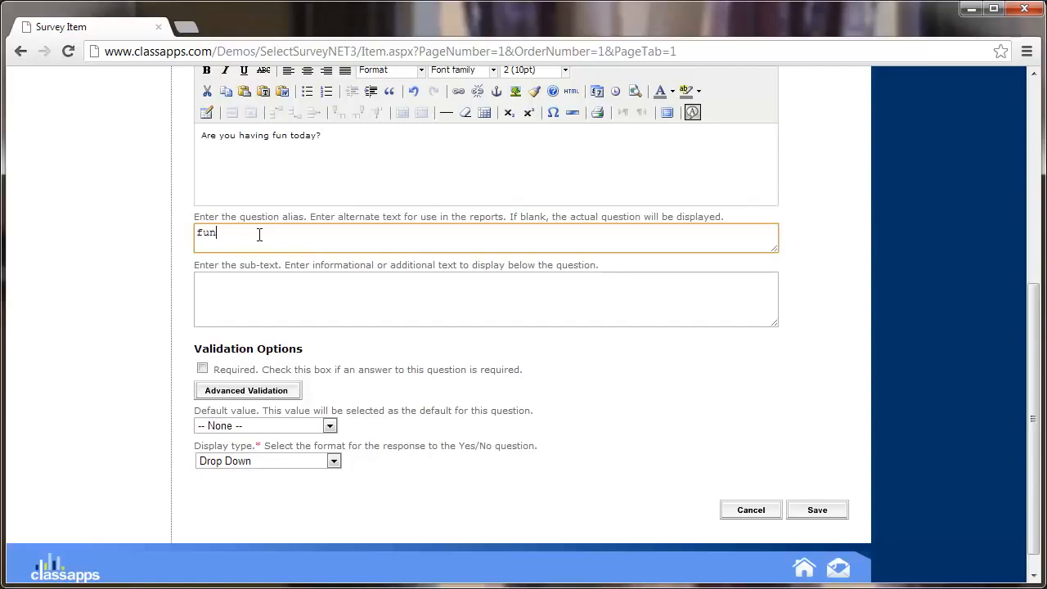
click(294, 313)
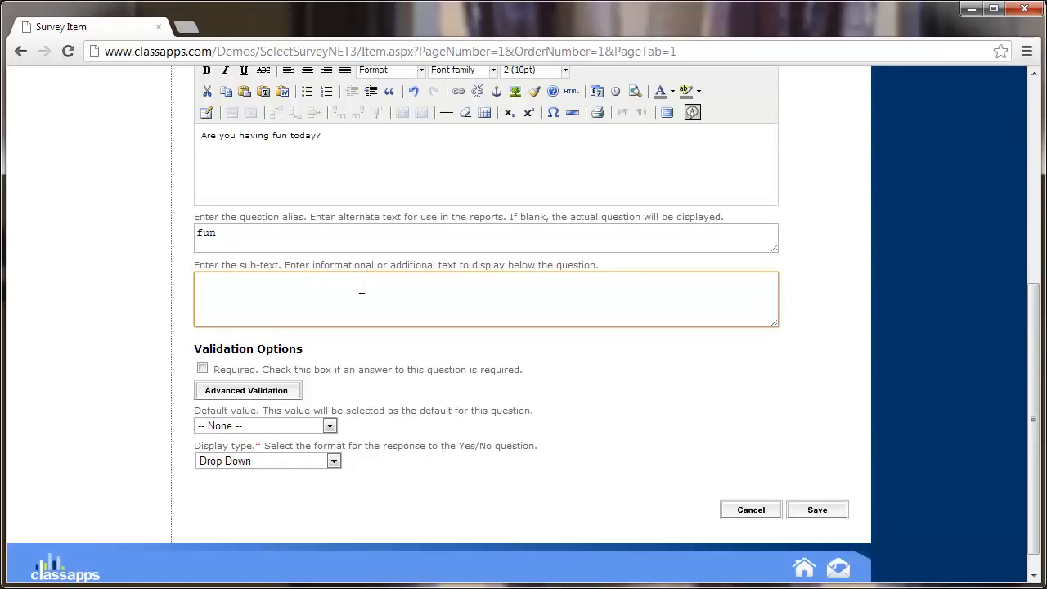
Add the sub-text '(choose yes/no)' and mark the question required.
text((choose yes/no)
scroll(356, 364, down, 1)
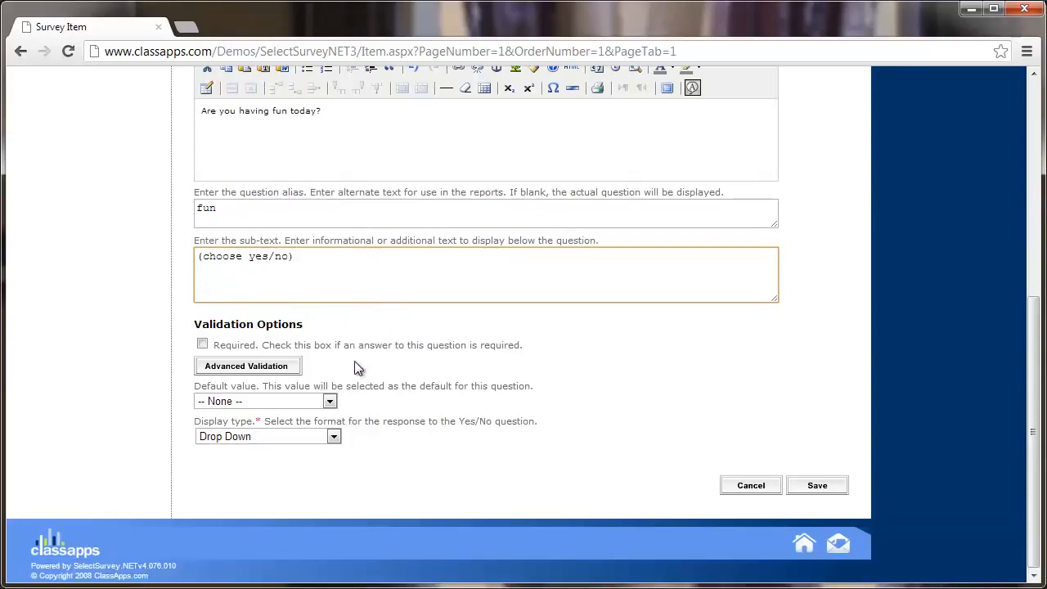
click(202, 345)
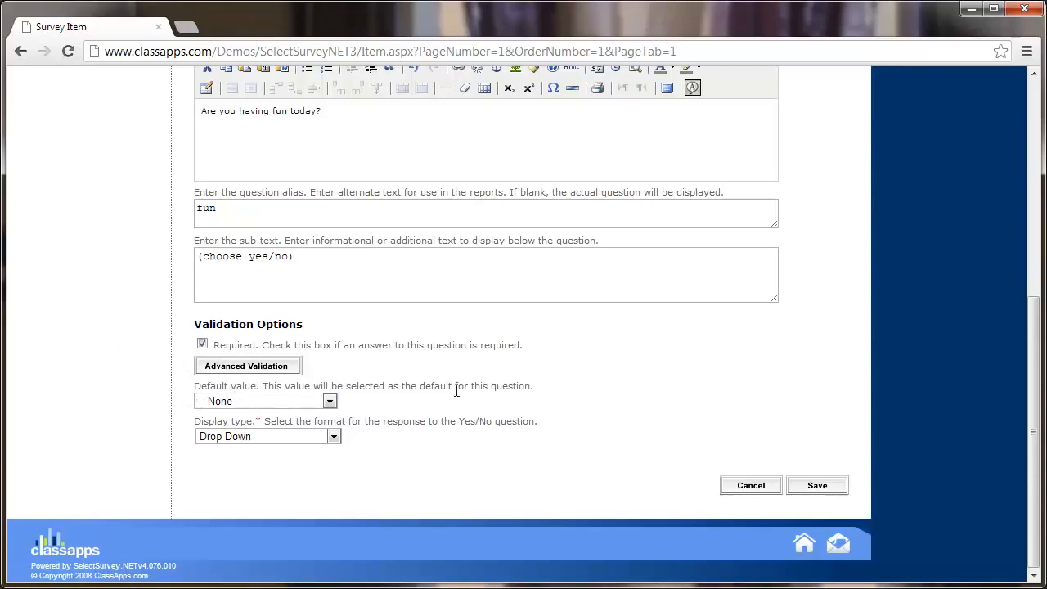
Keep the default answer None and Drop Down display, then save the question.
click(331, 401)
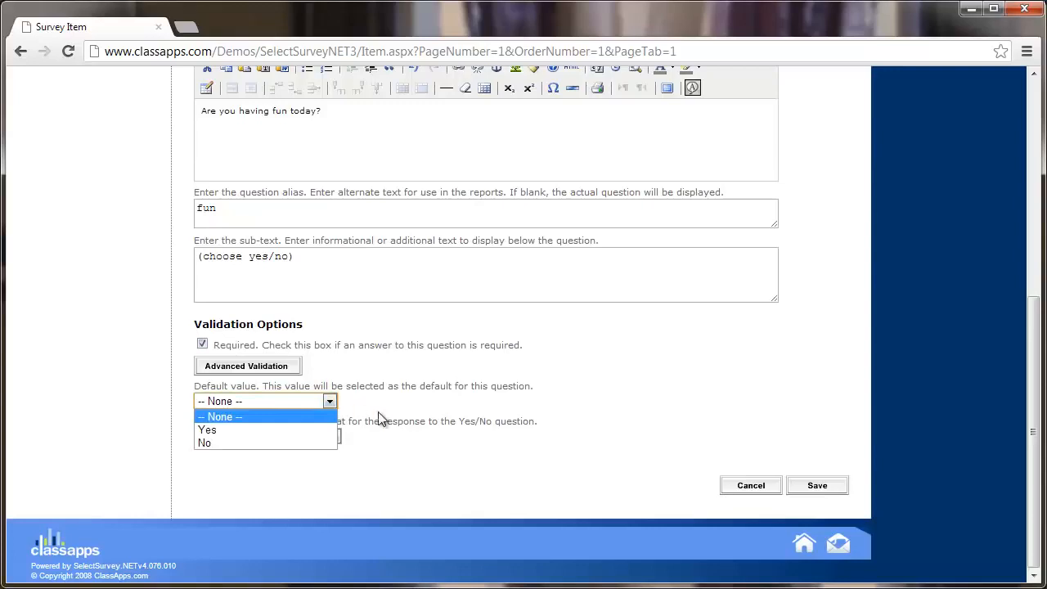
click(221, 428)
click(237, 404)
click(233, 417)
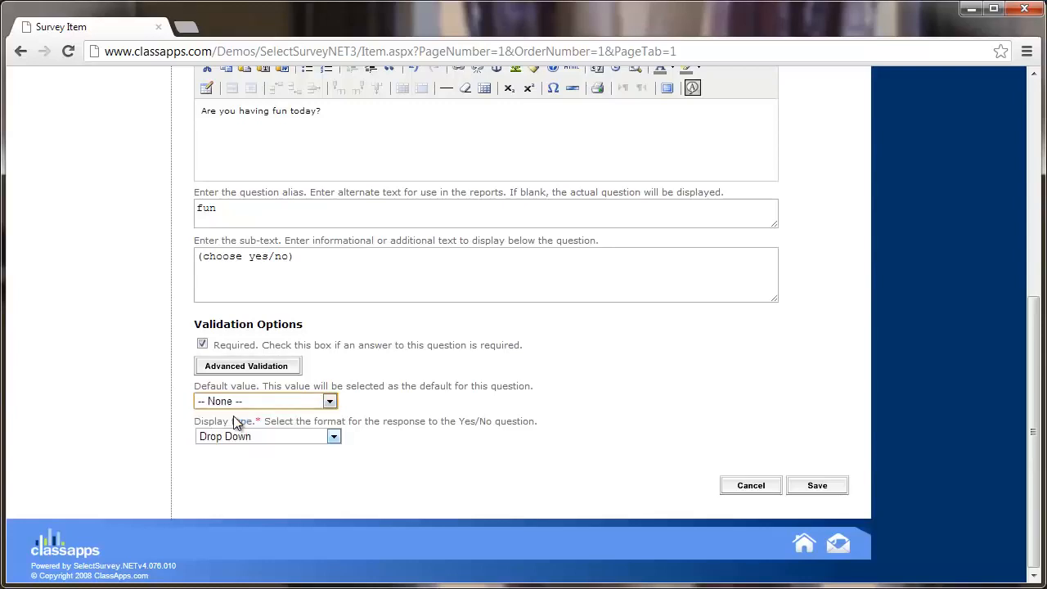
click(335, 438)
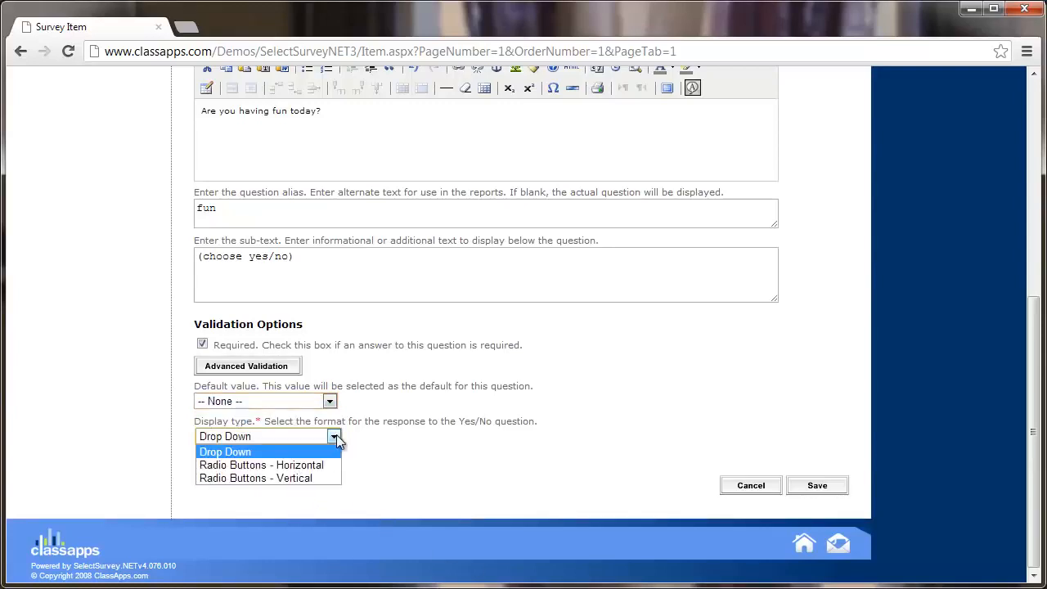
click(336, 434)
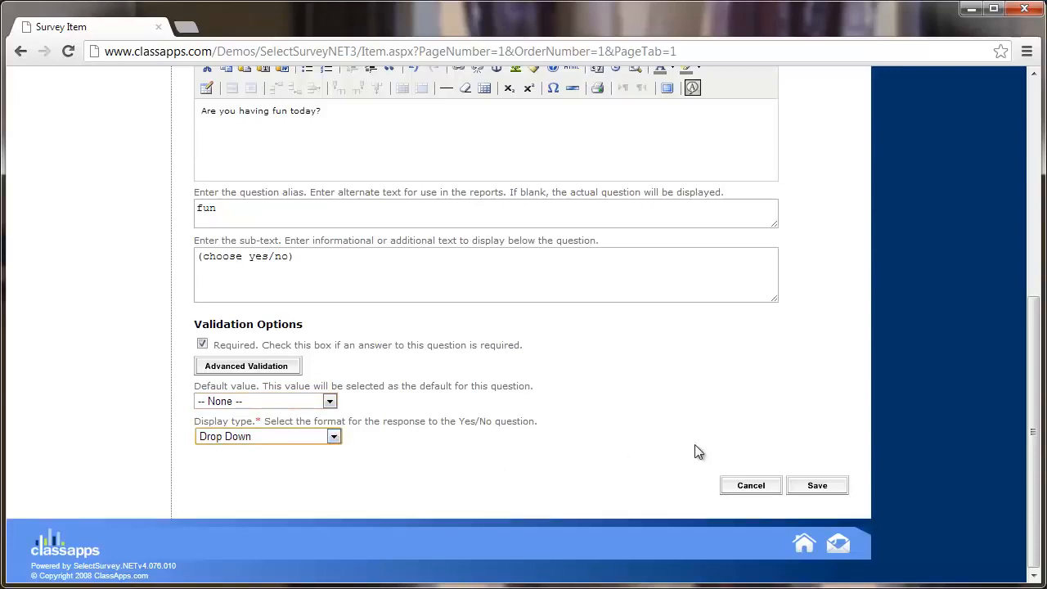
click(335, 438)
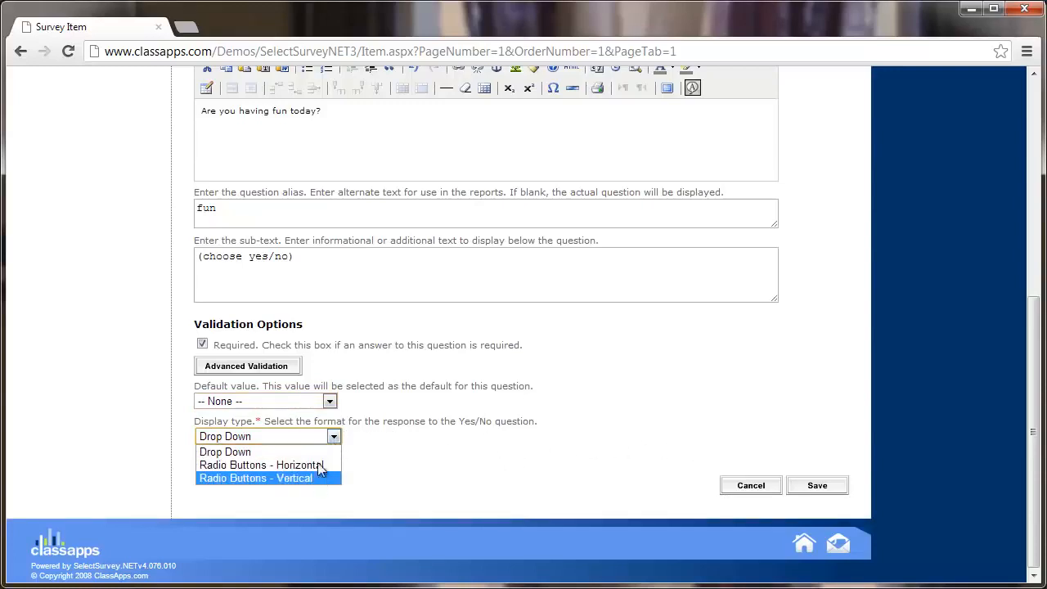
click(338, 436)
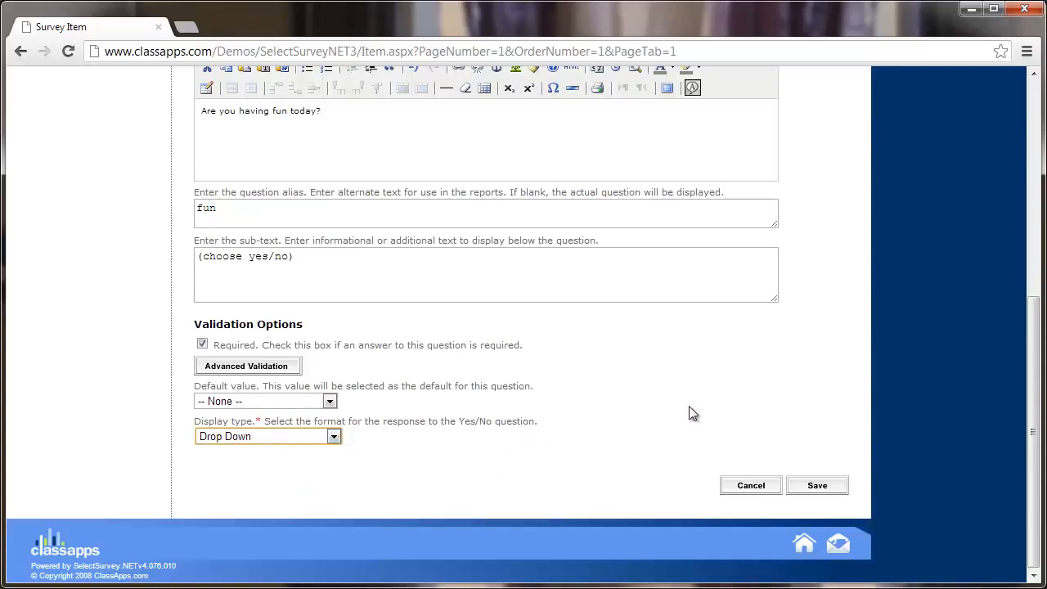
click(819, 488)
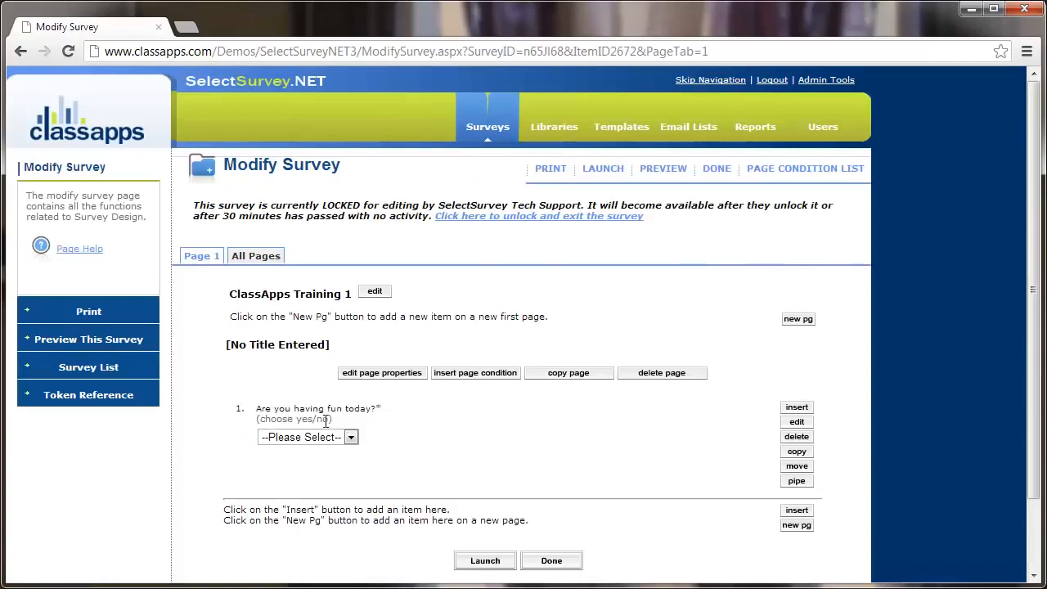
Review question 1's required marker and Yes/No choices, then insert a new item below it.
drag(382, 409, 375, 409)
drag(344, 418, 255, 419)
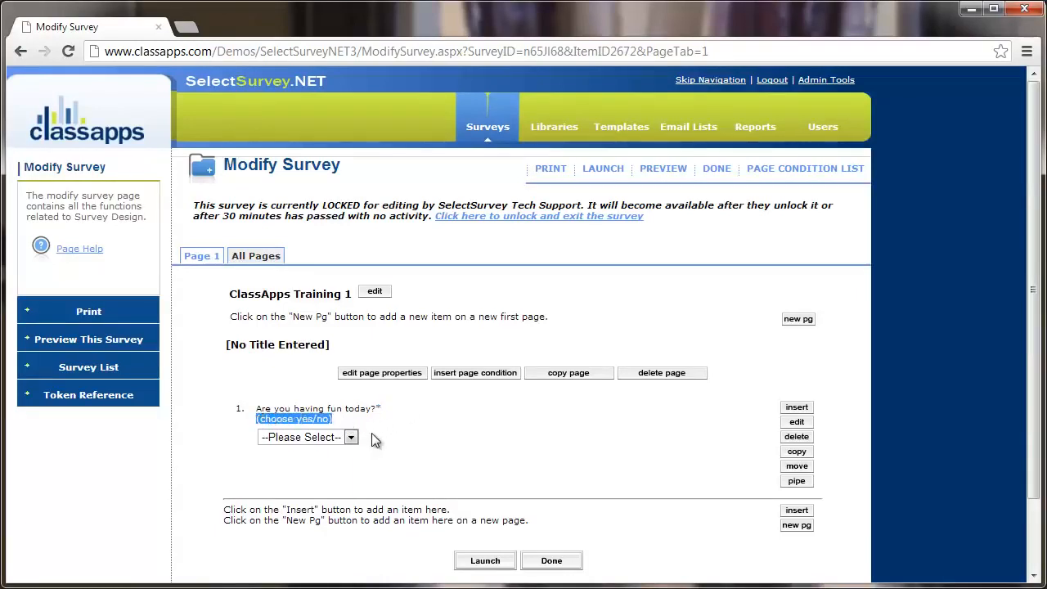
click(351, 437)
click(351, 437)
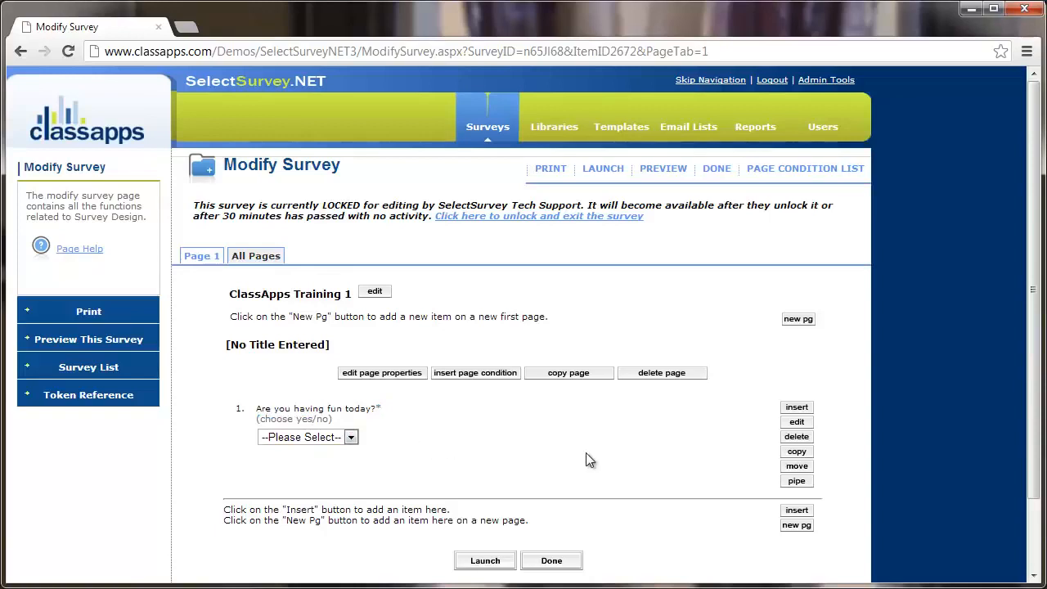
scroll(626, 455, down, 2)
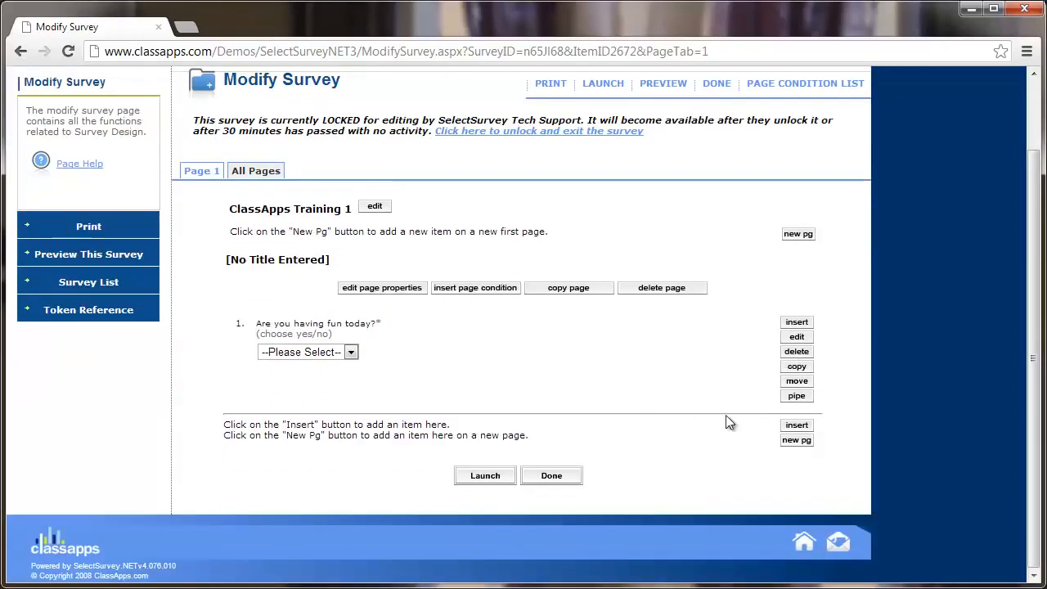
click(797, 426)
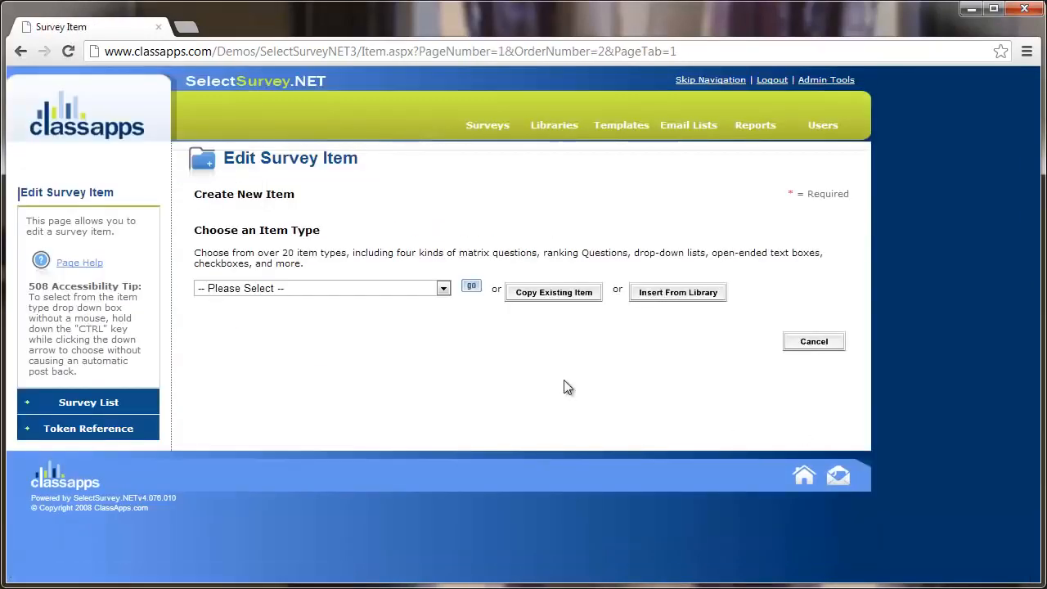
Make the second item a Choice - One Answer (Option Buttons) question and start its question text.
click(443, 288)
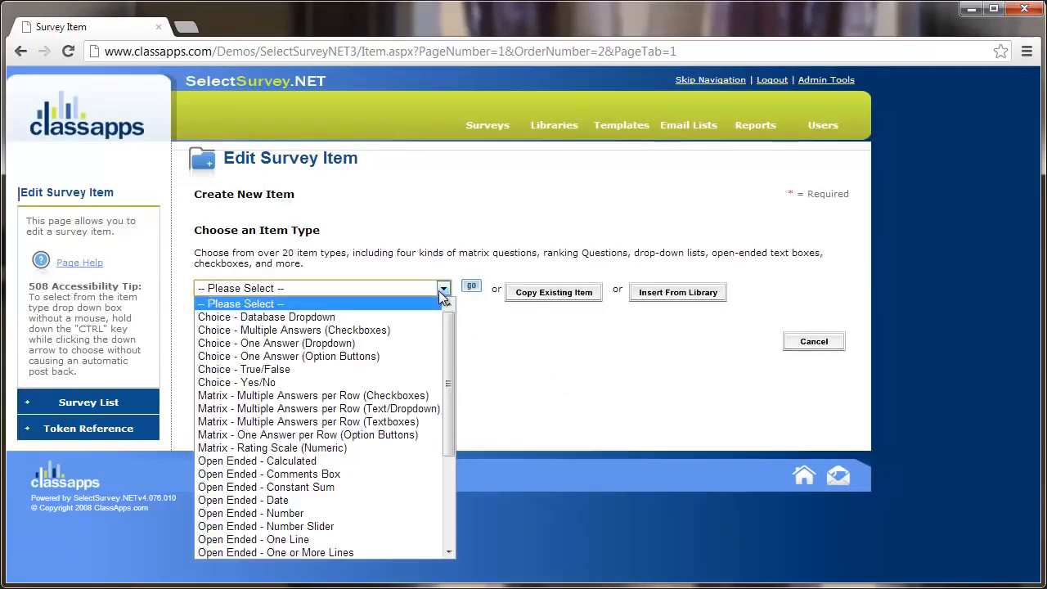
click(385, 357)
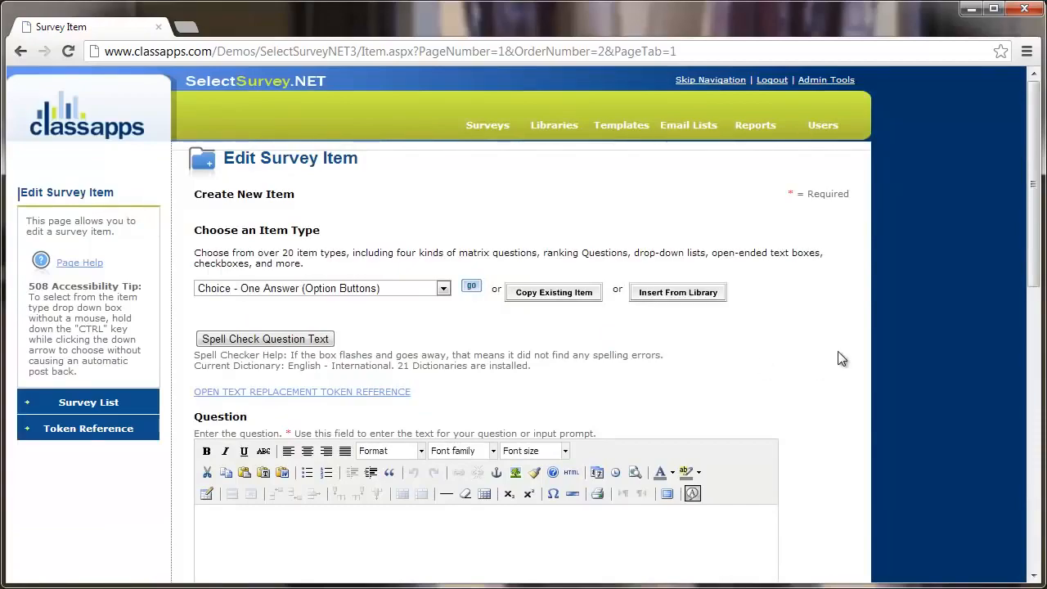
scroll(841, 356, down, 4)
scroll(840, 358, down, 4)
scroll(840, 358, up, 6)
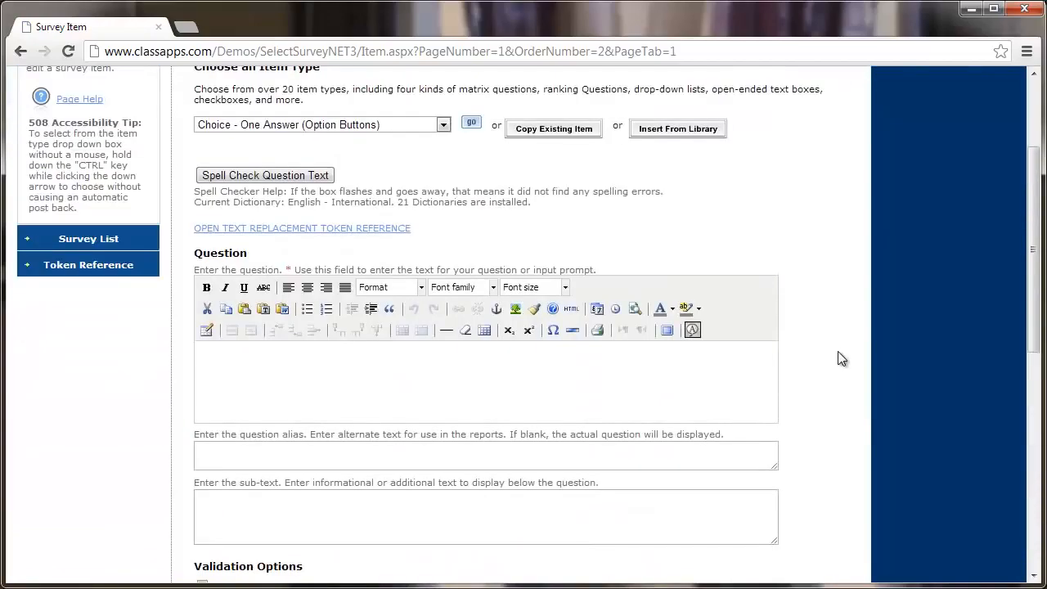
click(562, 378)
Enter the question 'How satisfied are you with you day so far' and mark it Required.
text(How satisfied are you with y)
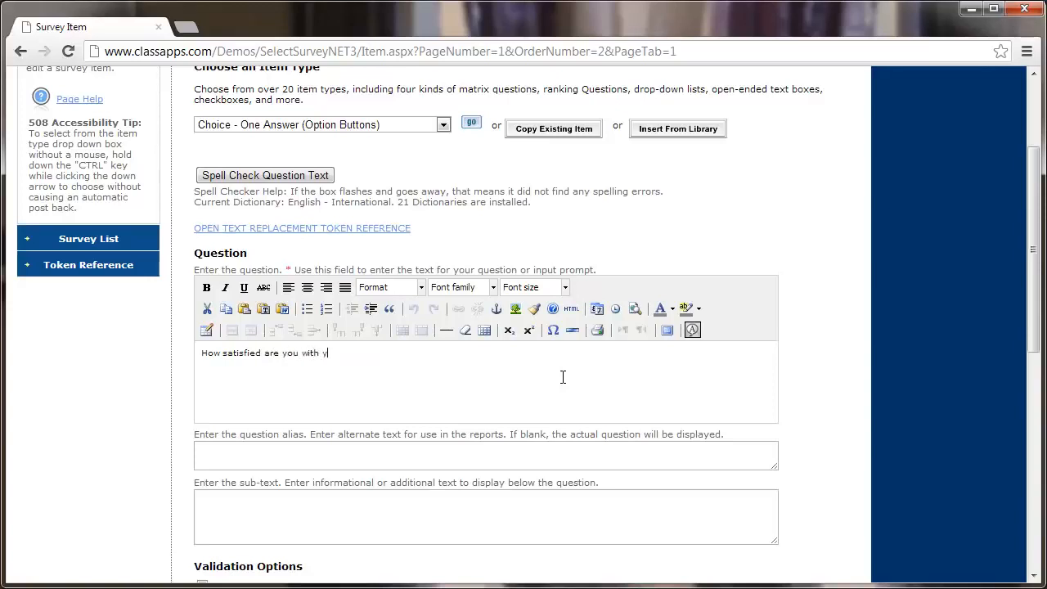
text(ou day so far?)
scroll(563, 385, down, 1)
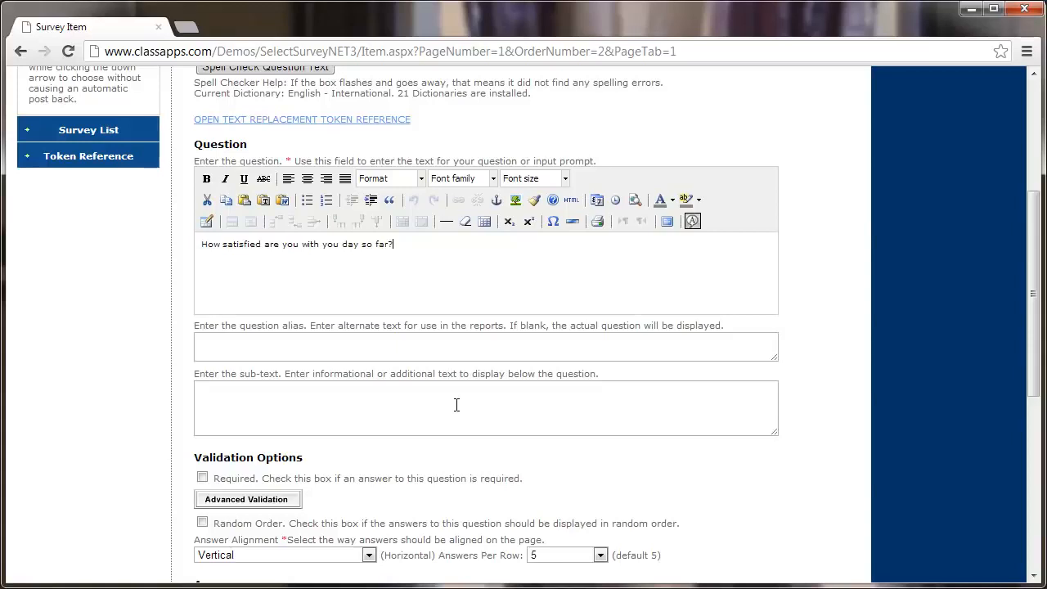
scroll(456, 404, down, 1)
scroll(454, 403, down, 1)
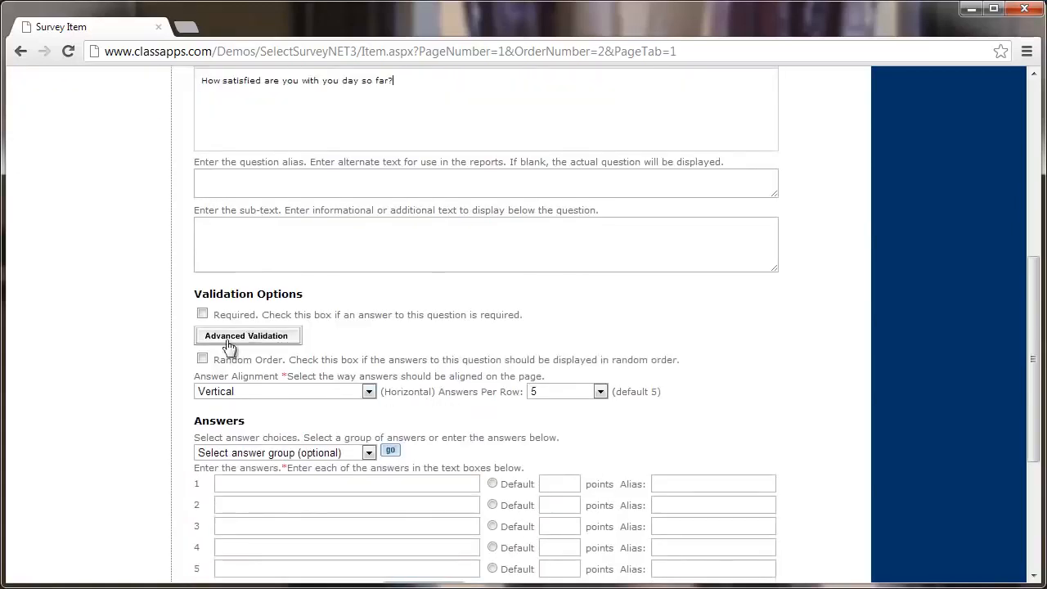
click(203, 312)
scroll(317, 365, down, 1)
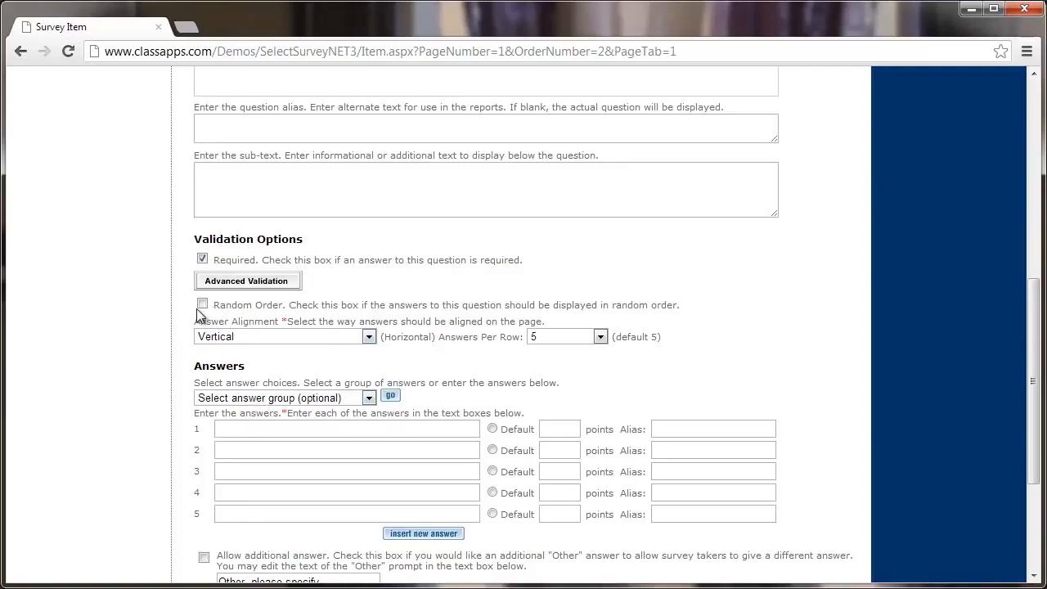
Keep Answer Alignment on Vertical and Answers Per Row on 5.
click(269, 337)
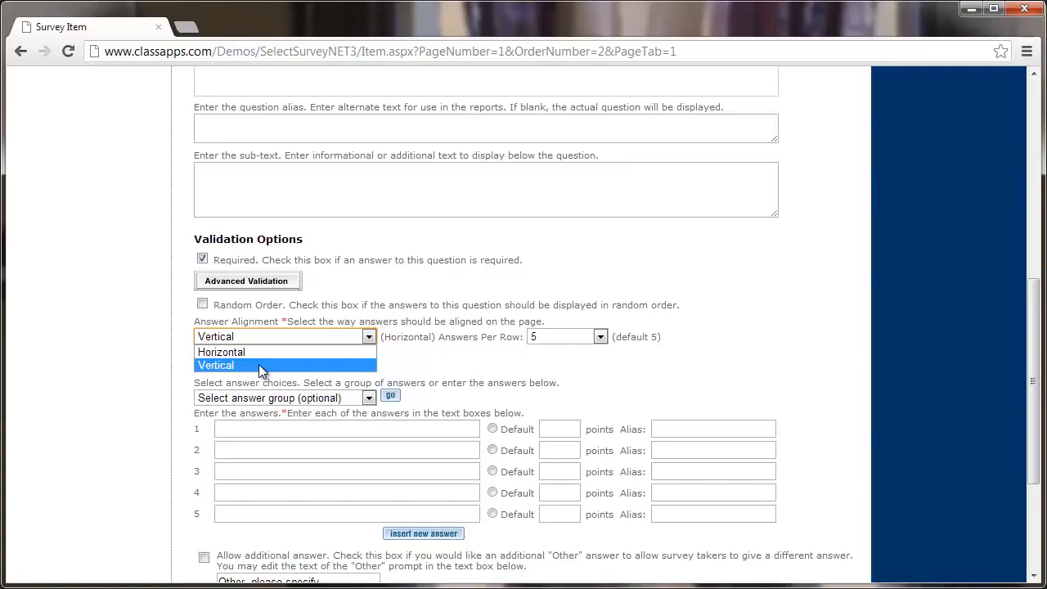
click(214, 367)
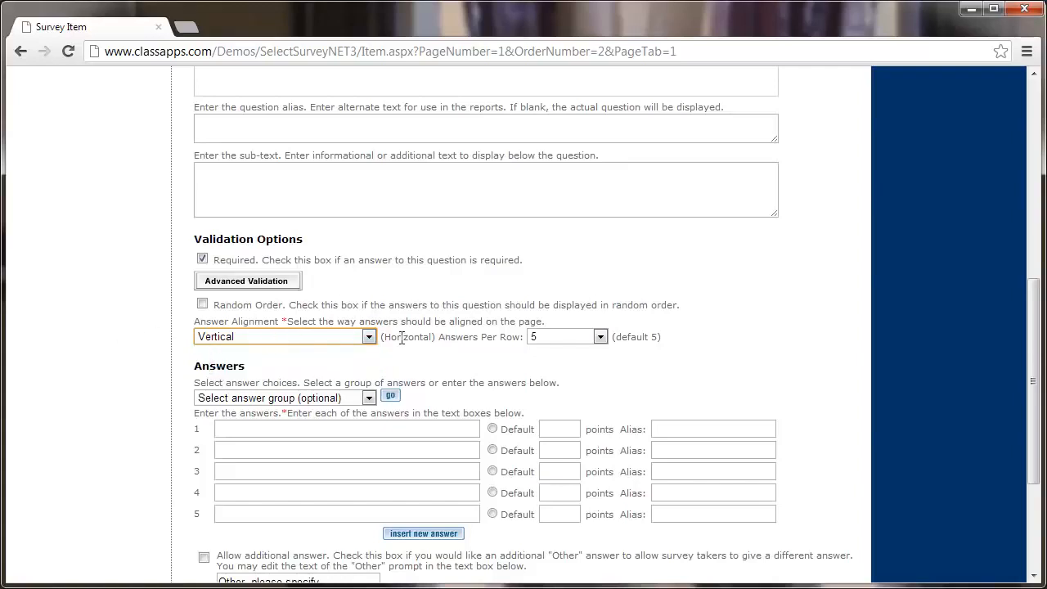
click(544, 336)
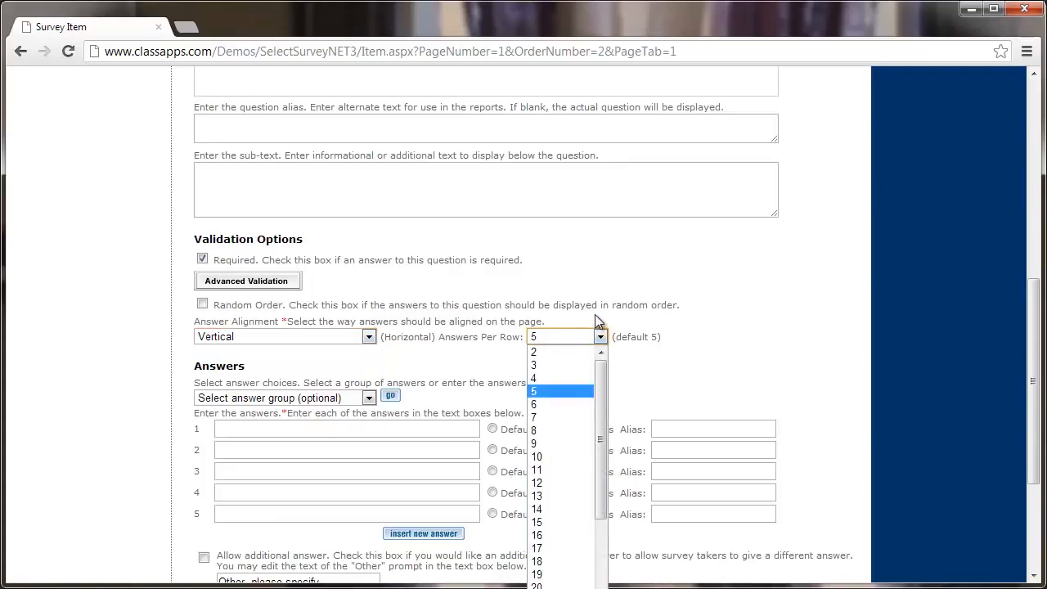
click(585, 319)
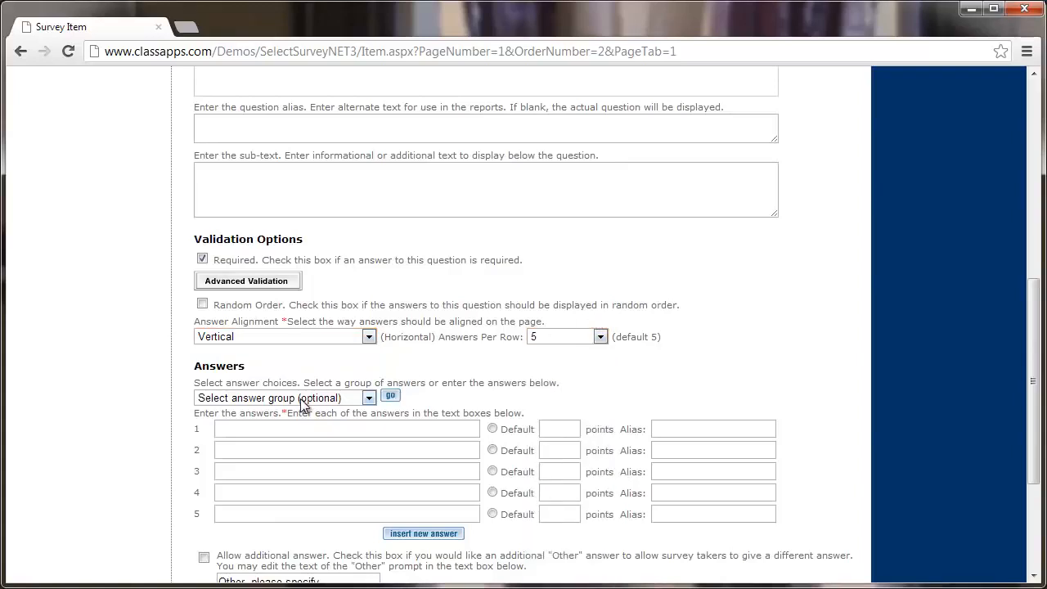
Clear the first answer box and bring up the preset answer group list.
click(255, 427)
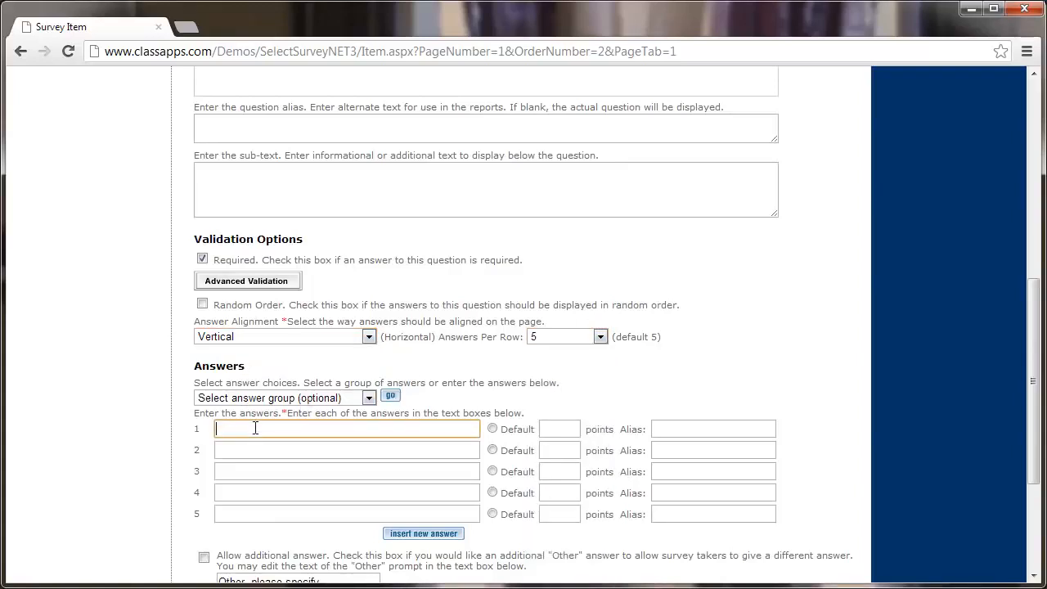
text(S)
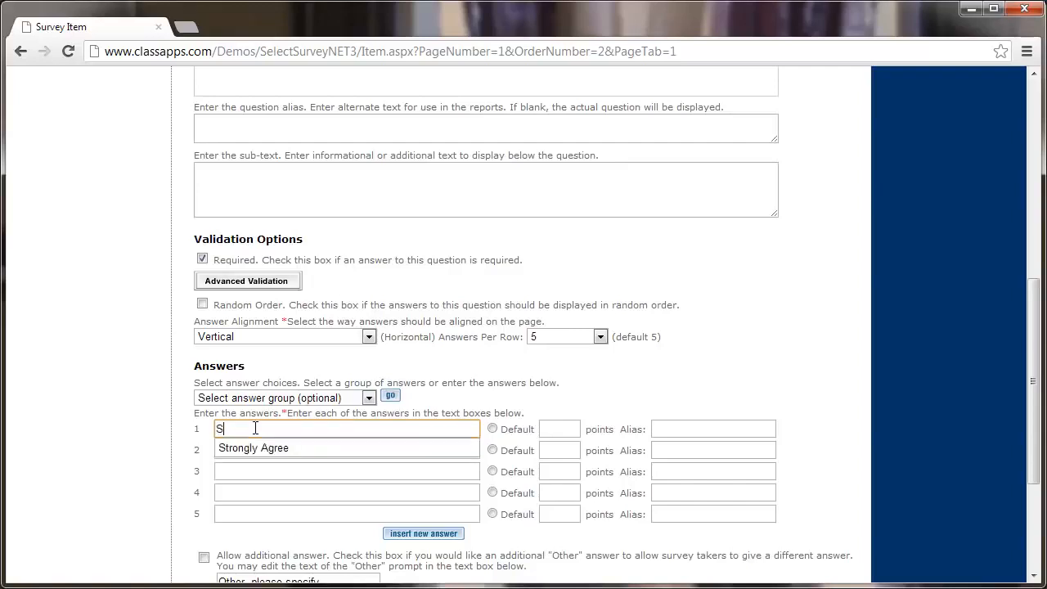
text(atisfied)
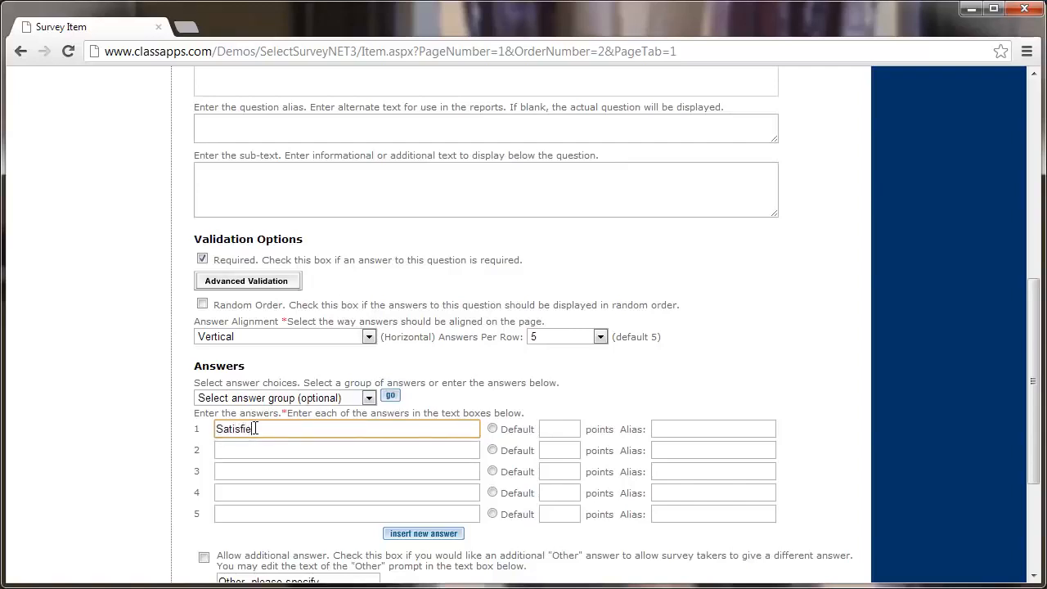
key(BackSpace)
key(BackSpace)
key(BackSpace)
key(BackSpace)
key(BackSpace)
key(BackSpace)
key(BackSpace)
key(BackSpace)
click(260, 400)
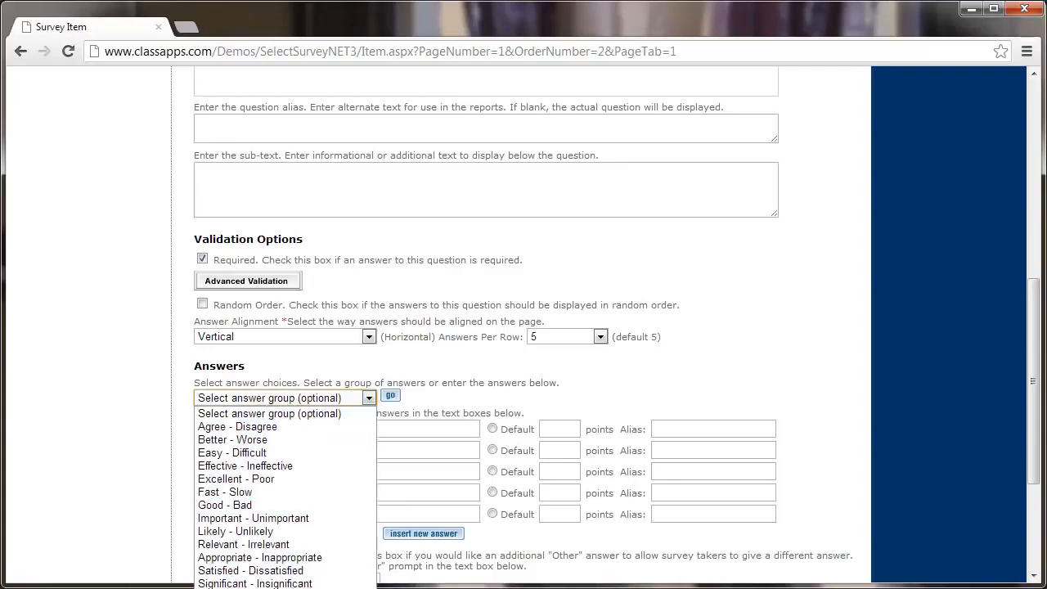
Fill the answers from the Satisfied - Dissatisfied group, Very Satisfied through Very Dissatisfied.
click(316, 573)
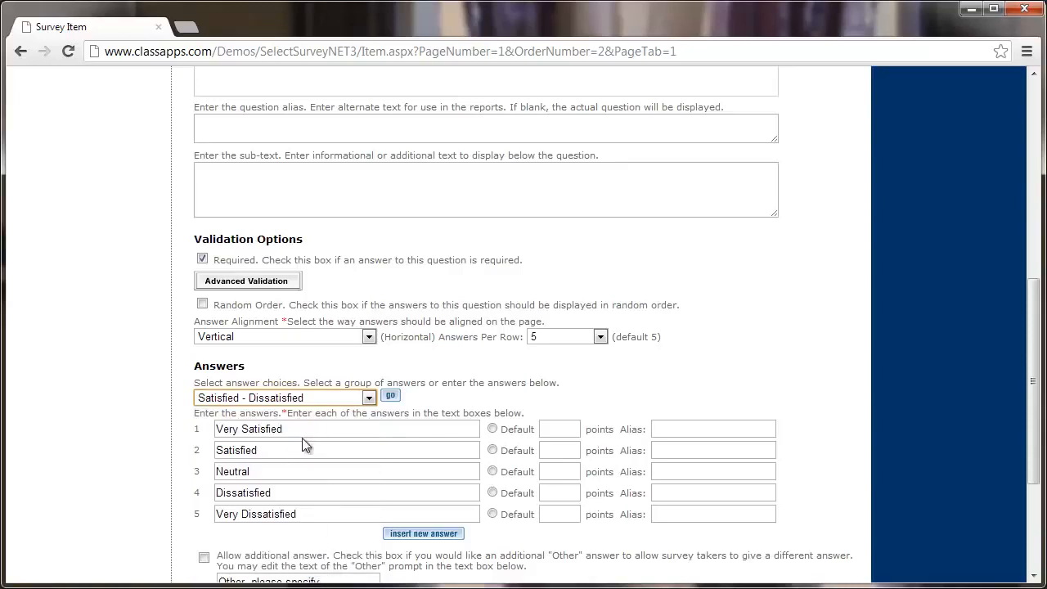
click(148, 425)
scroll(152, 424, down, 1)
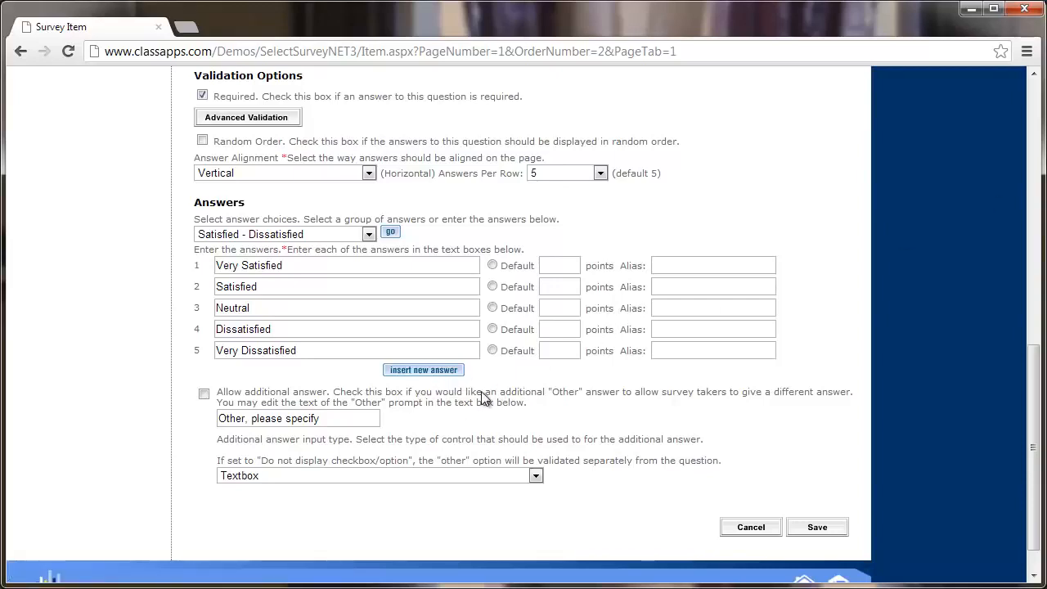
scroll(485, 392, down, 1)
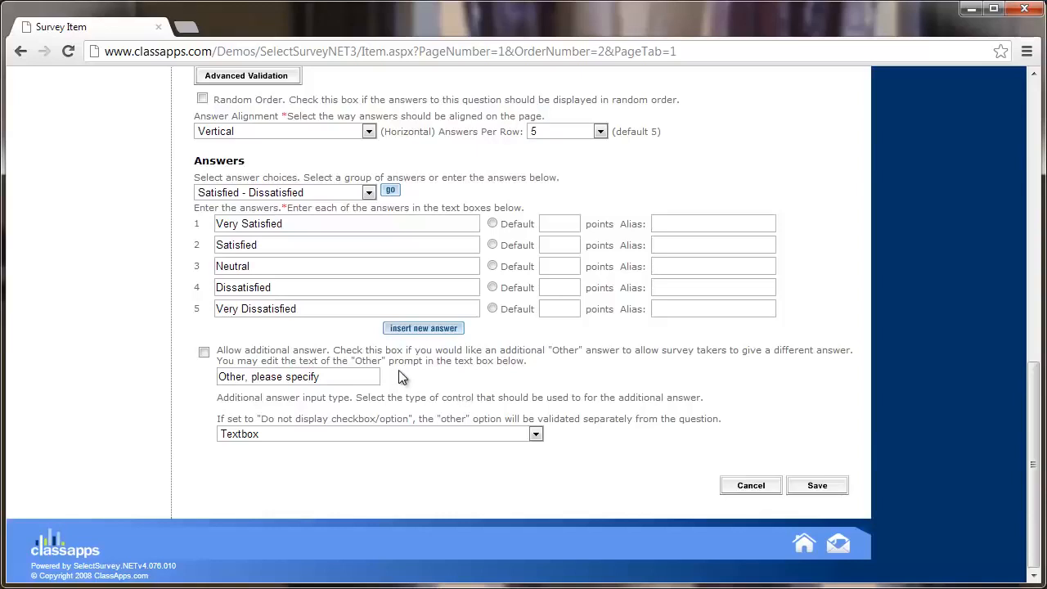
Allow an additional 'Other, please specify' answer as a Textbox, then save the question.
click(204, 354)
drag(336, 376, 331, 398)
click(353, 433)
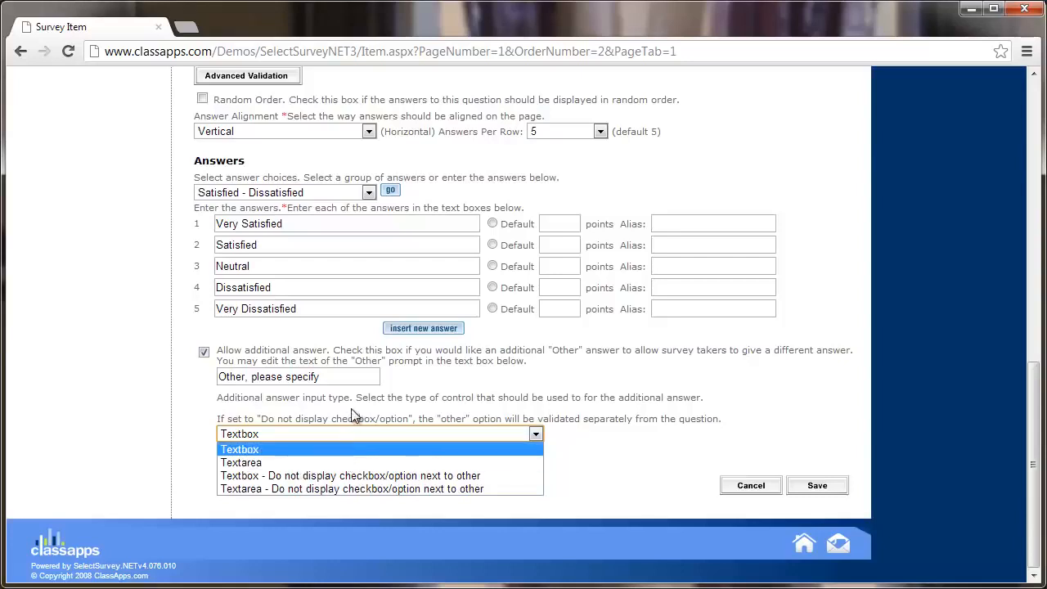
click(291, 441)
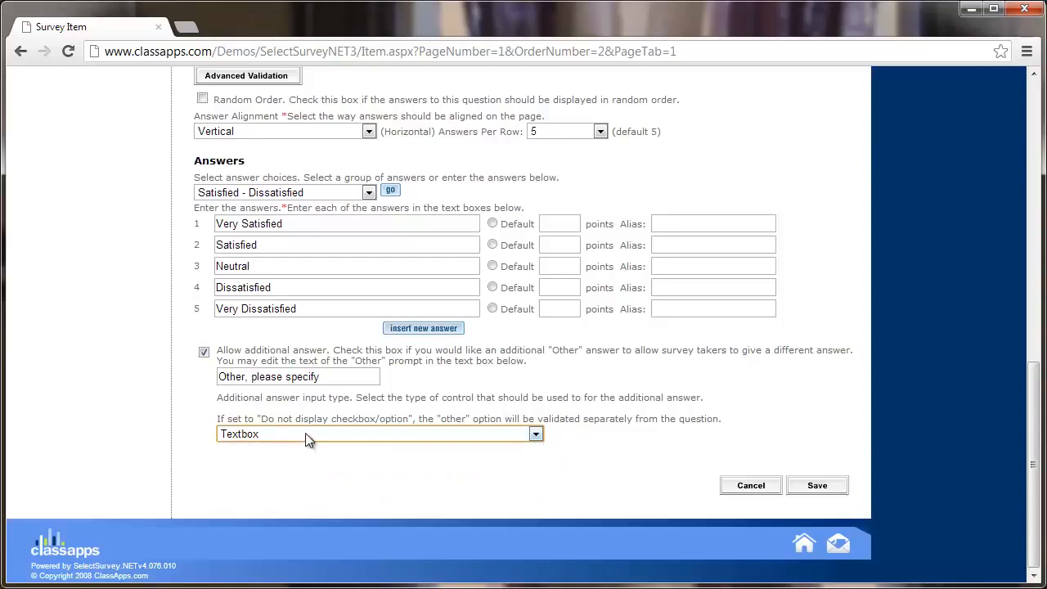
click(305, 440)
click(315, 434)
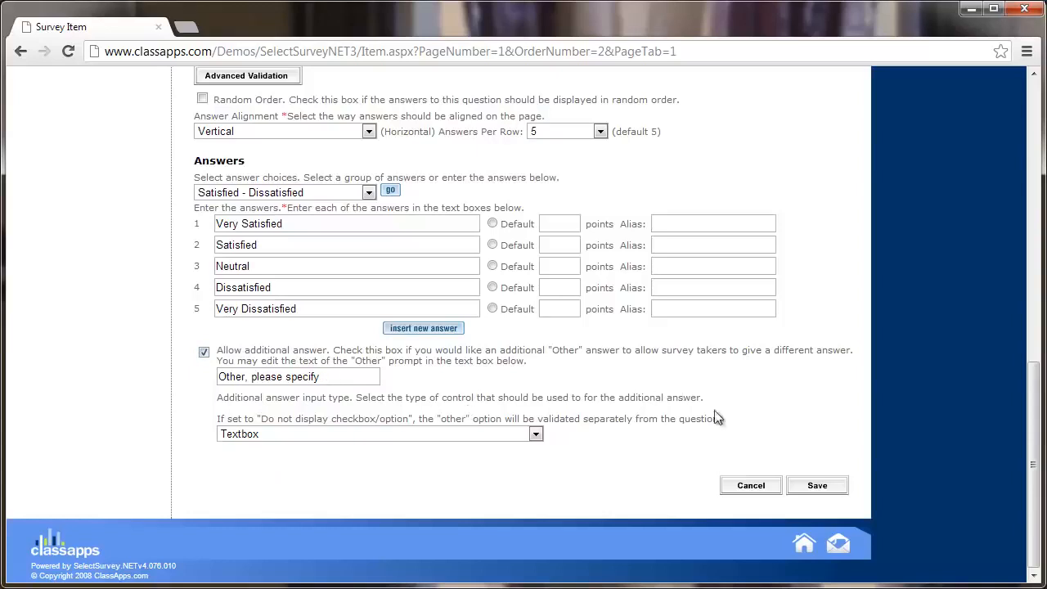
click(818, 486)
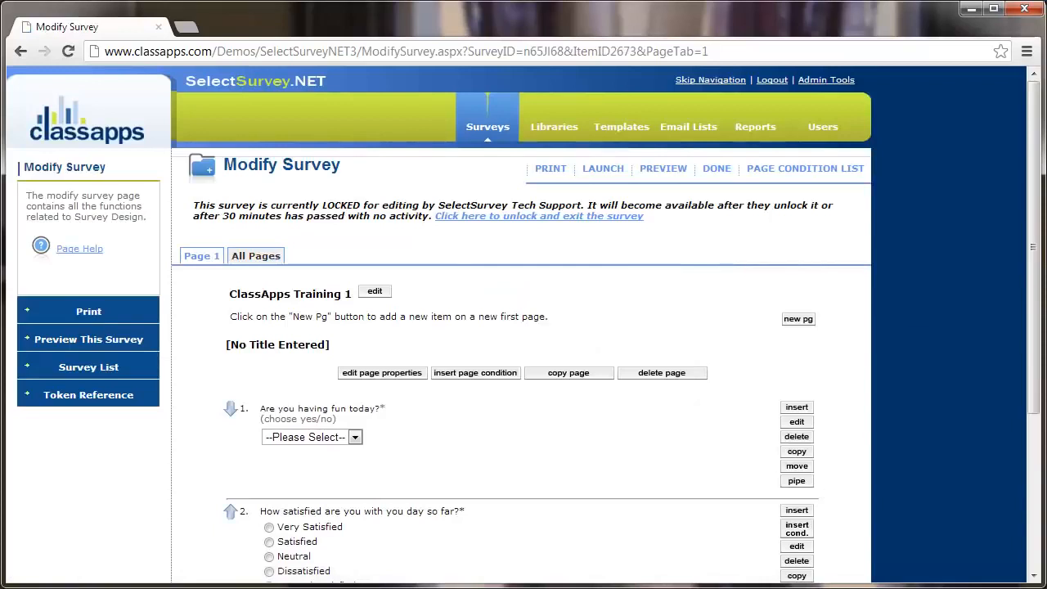
Test question 2's Other and Very Satisfied options, then add a new item on a new page.
scroll(680, 337, down, 3)
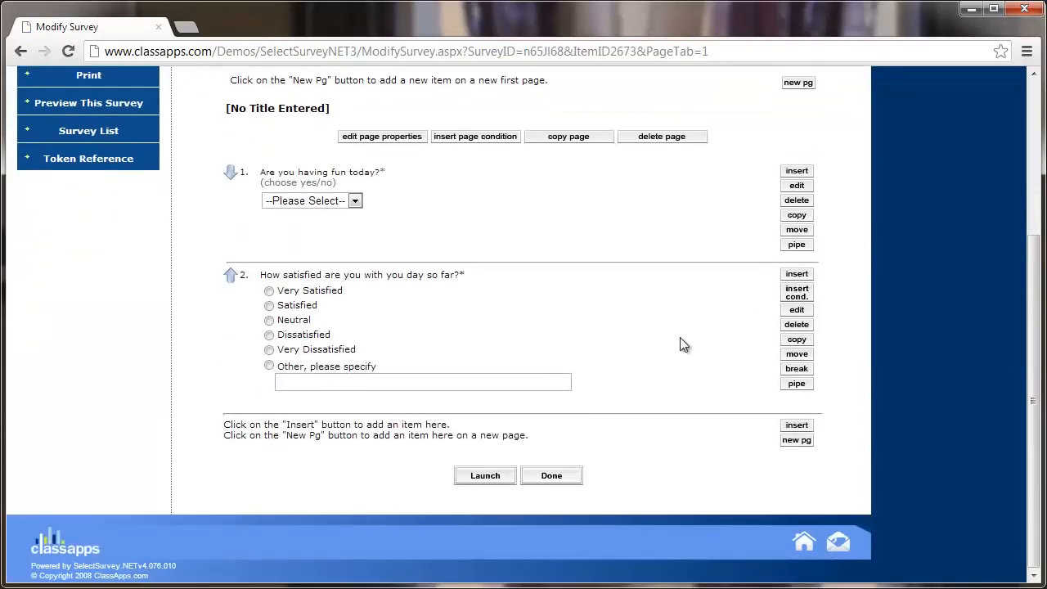
click(269, 366)
click(269, 290)
scroll(595, 353, up, 1)
scroll(596, 354, up, 1)
scroll(594, 351, down, 3)
click(796, 441)
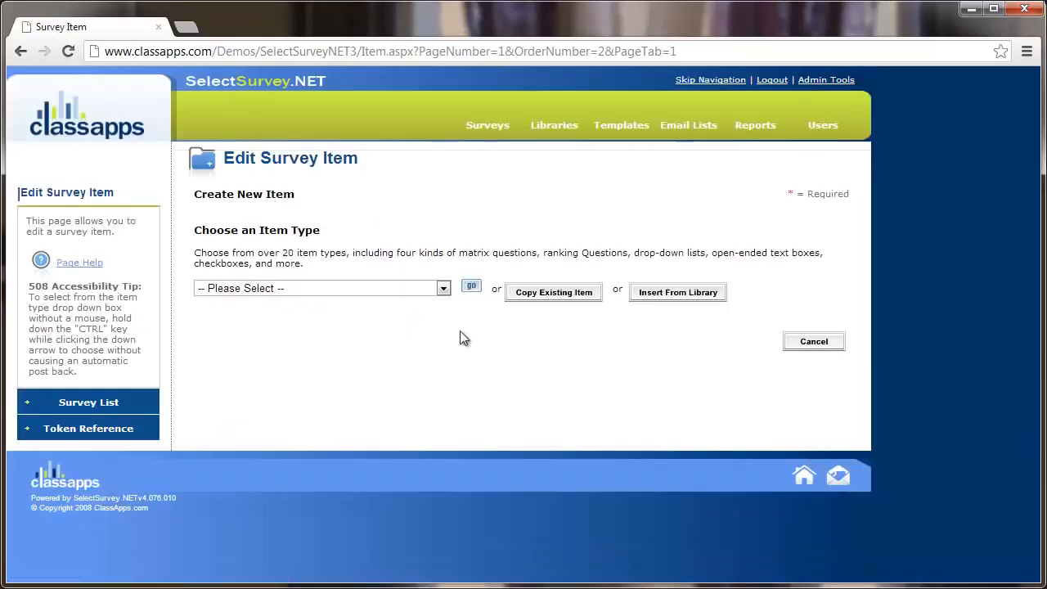
Set the third item's type to Open Ended - One Line and begin its question text.
click(435, 293)
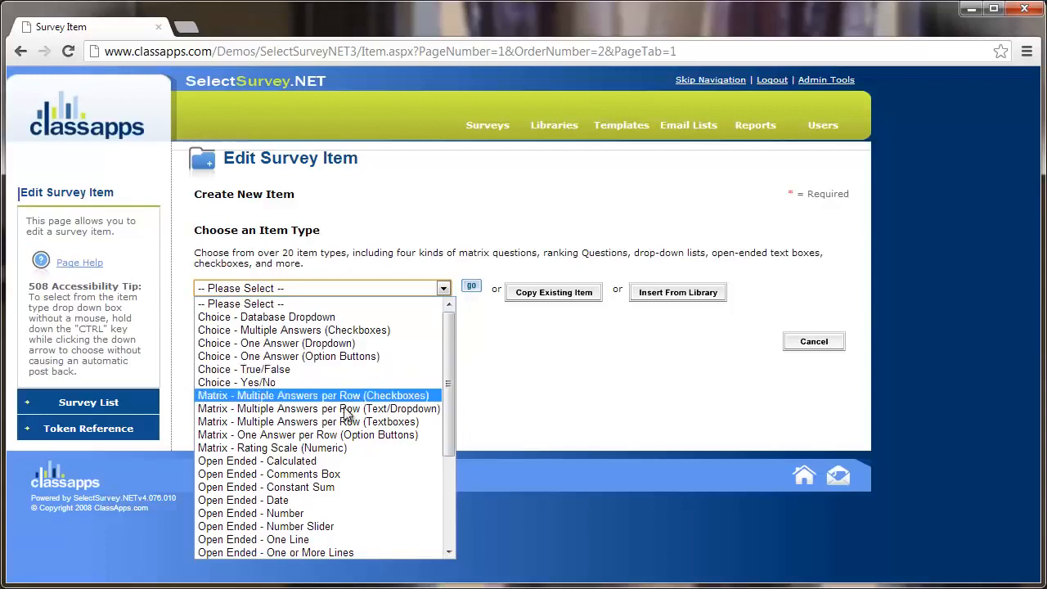
scroll(346, 454, down, 3)
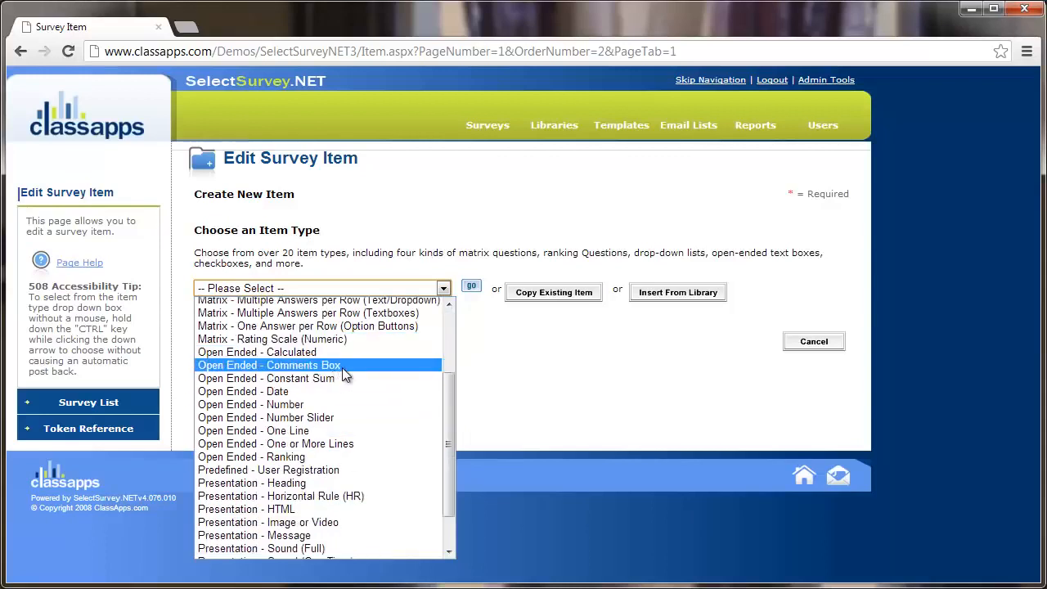
click(333, 429)
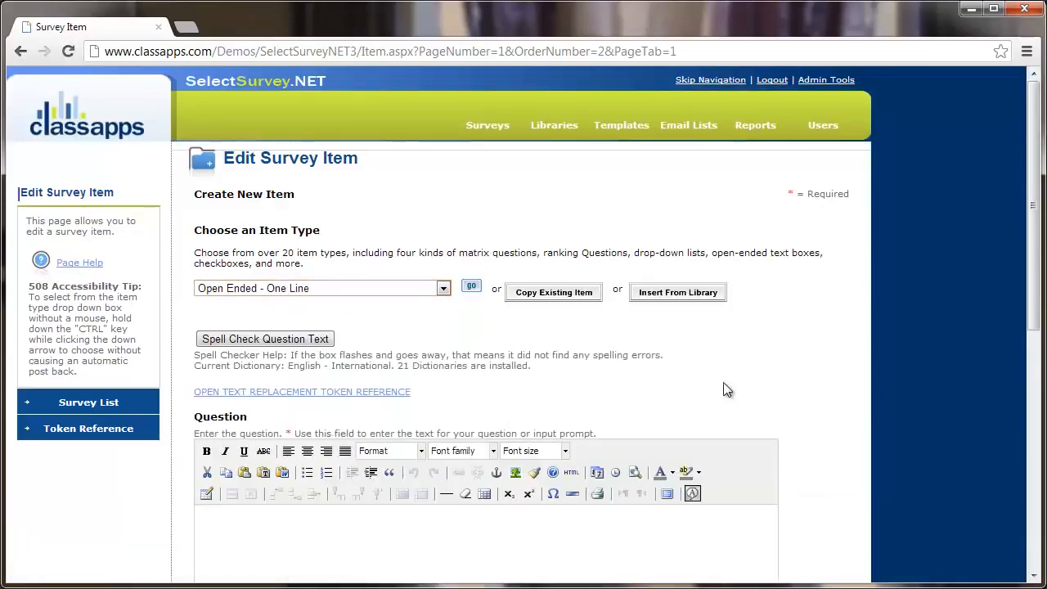
click(385, 293)
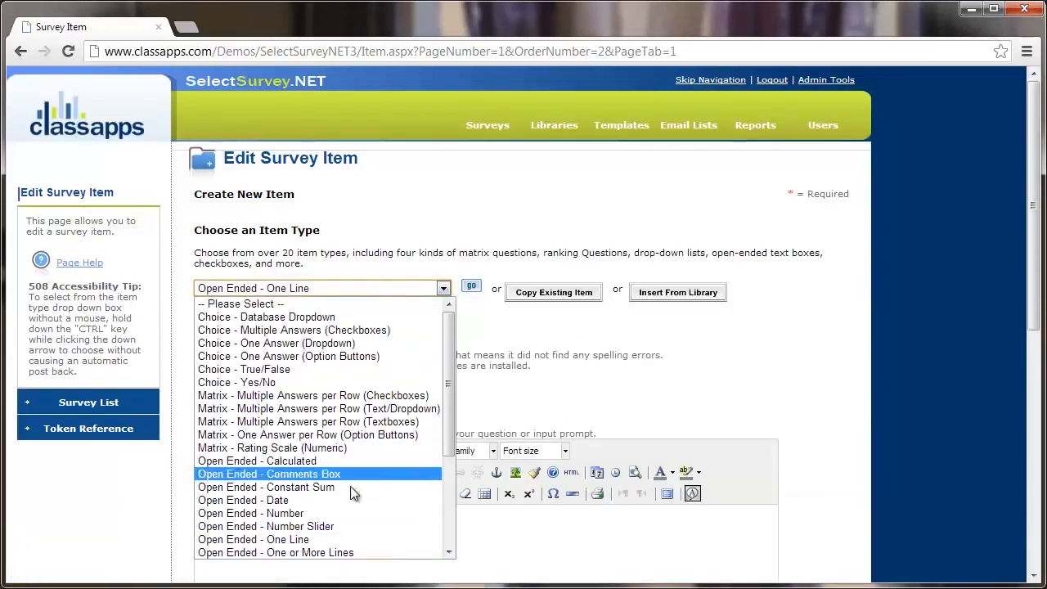
scroll(301, 489, down, 1)
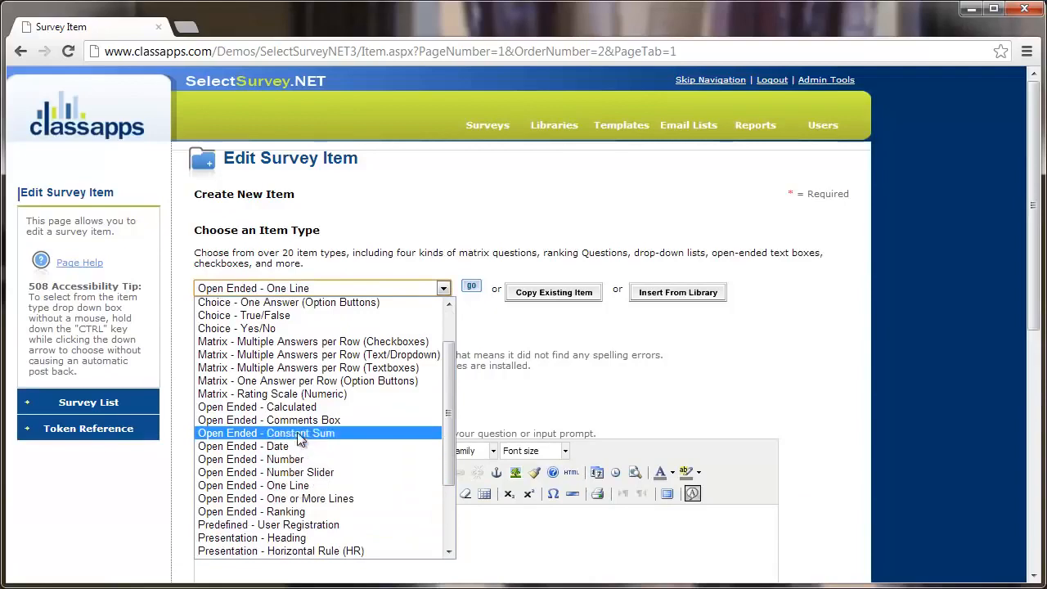
click(828, 368)
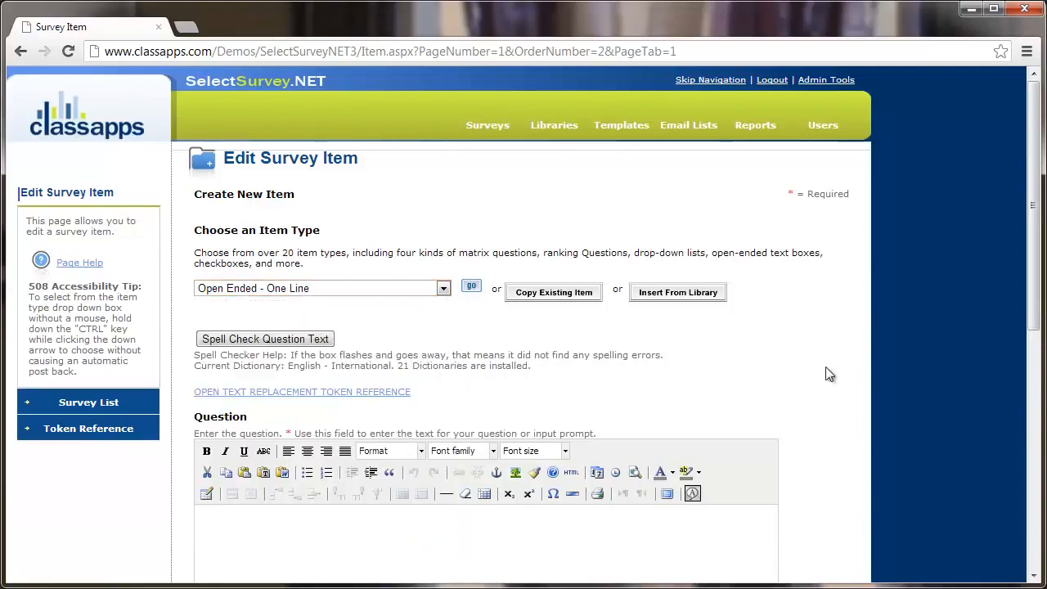
scroll(774, 369, down, 3)
click(629, 336)
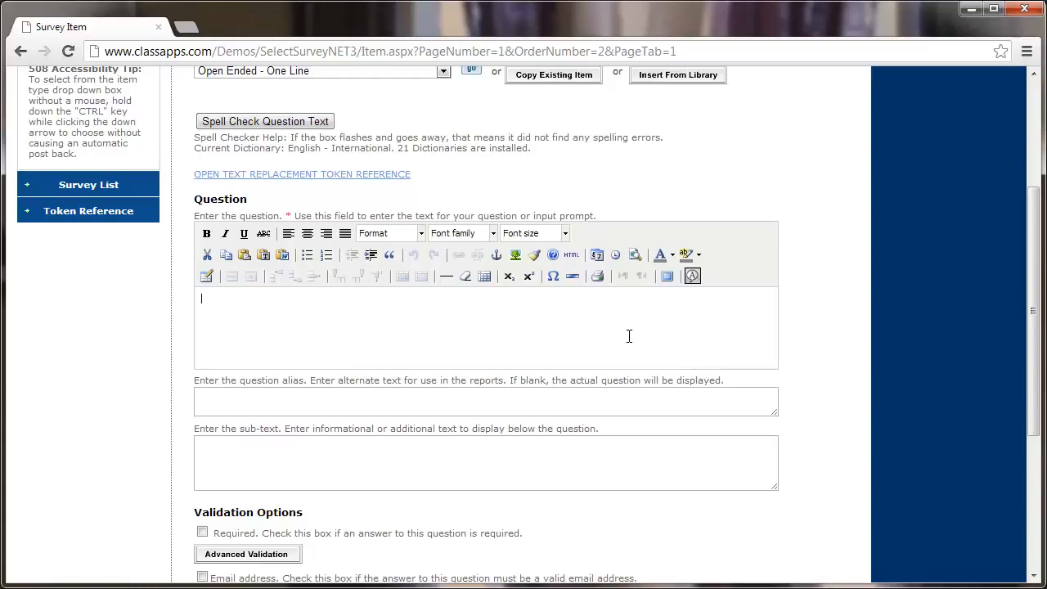
Enter 'Why was your day bad?' as the question and scroll to Validation Options.
text(Why was your day bad?)
scroll(806, 336, down, 1)
scroll(806, 336, down, 4)
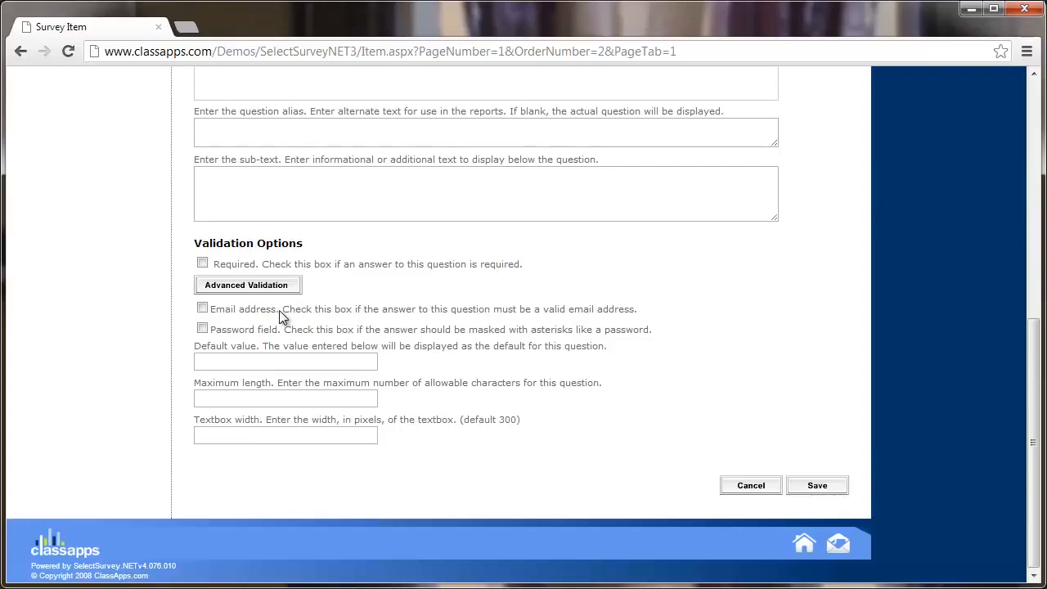
Try the Email address and Password validation checkboxes, leaving both unchecked.
click(202, 309)
click(202, 309)
click(202, 309)
click(202, 310)
click(202, 328)
click(203, 328)
Leave default value, maximum length and textbox width blank and save question 3.
click(270, 363)
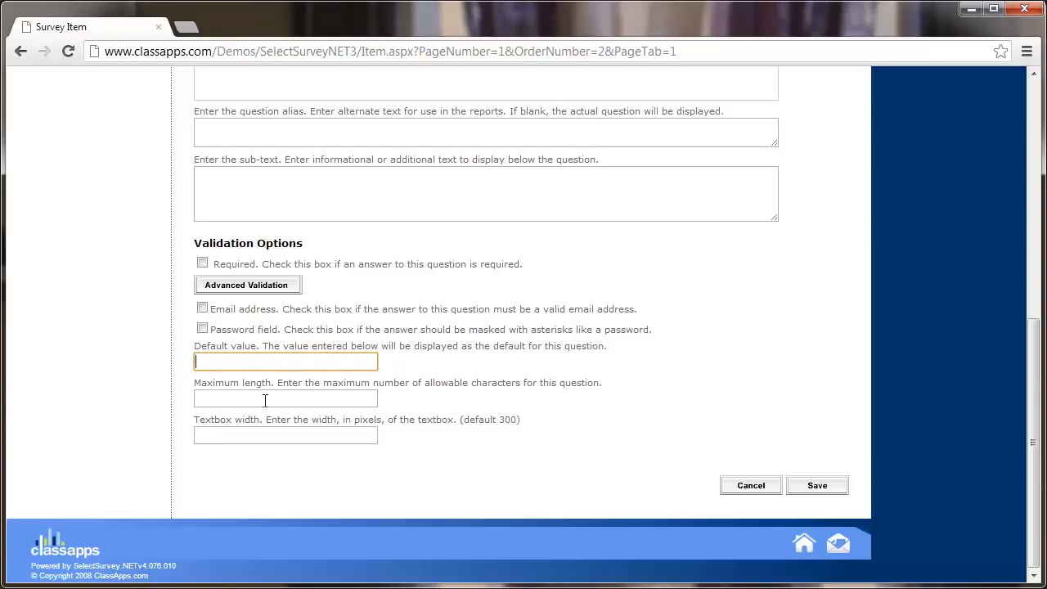
click(266, 400)
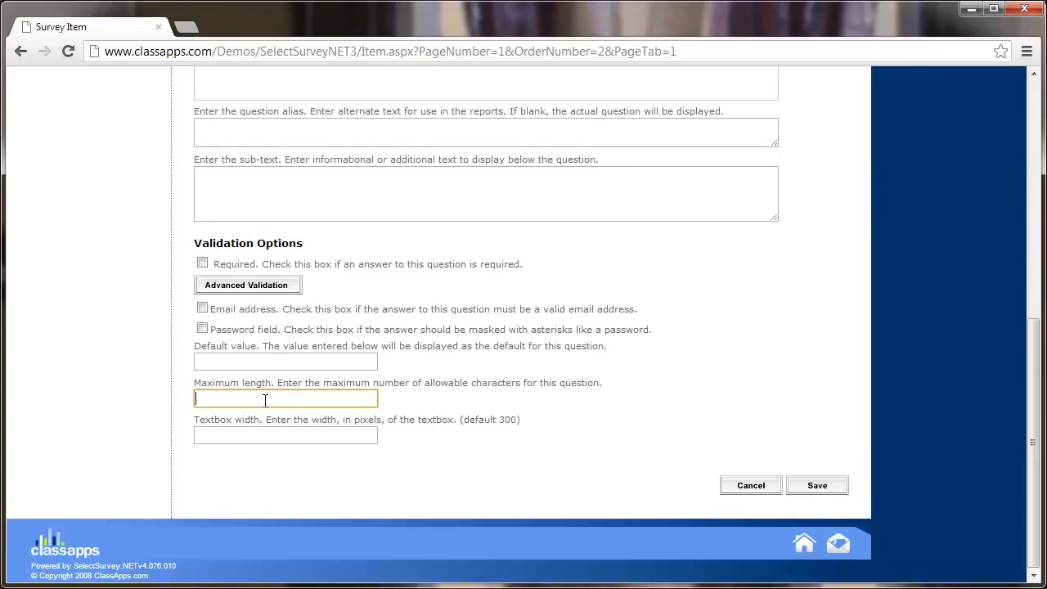
click(242, 440)
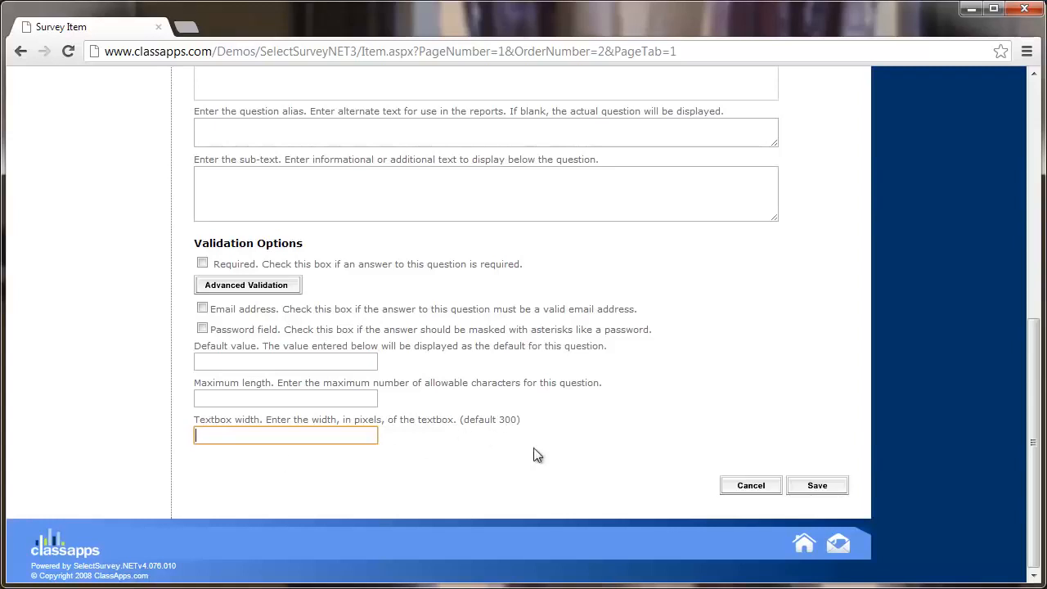
click(832, 491)
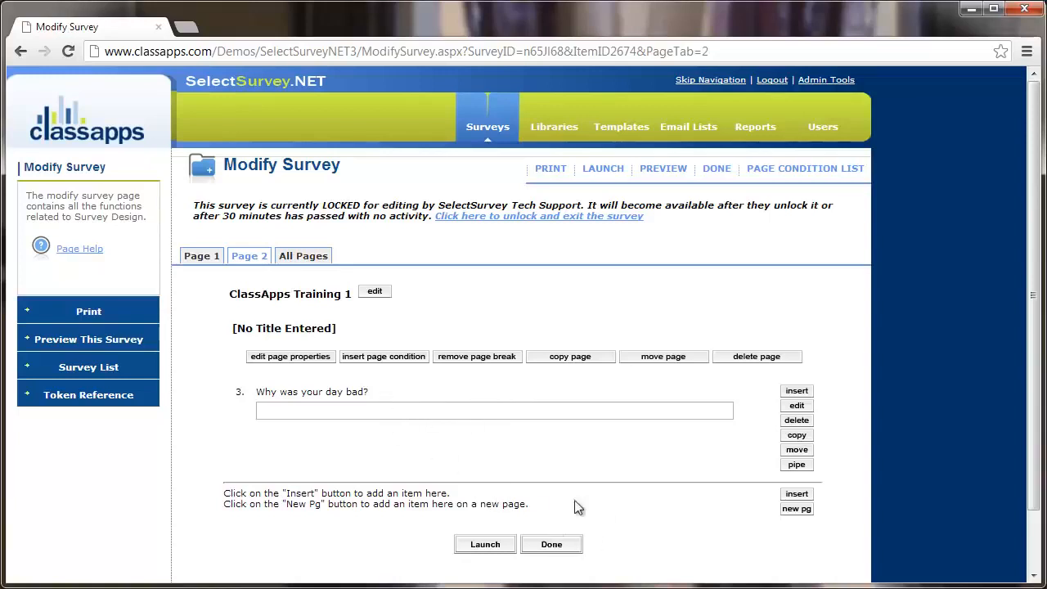
Launch ClassApps Training 1 from the bottom of the Modify Survey page.
scroll(605, 503, down, 1)
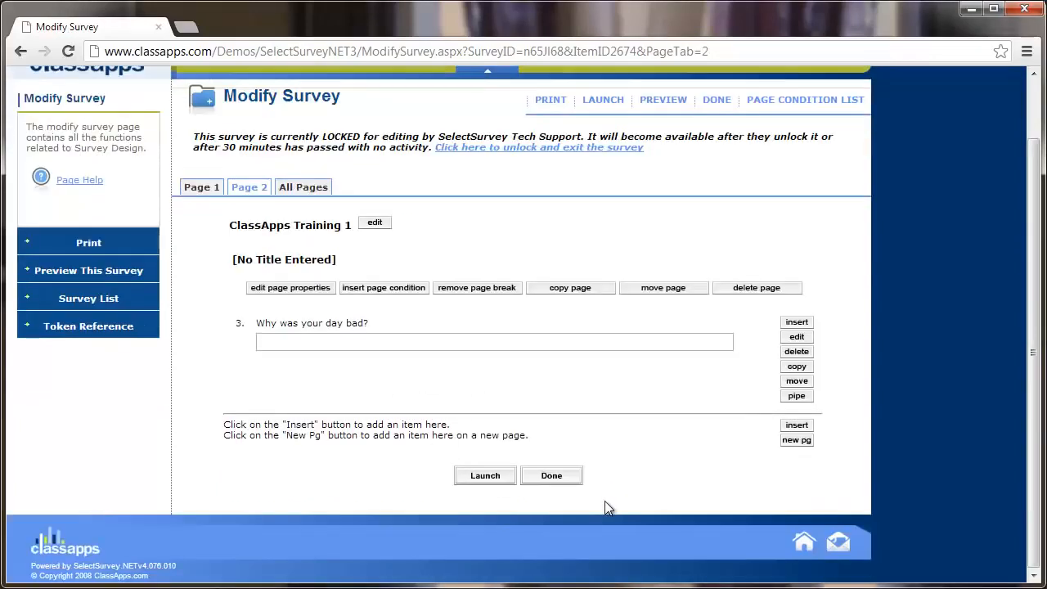
click(486, 478)
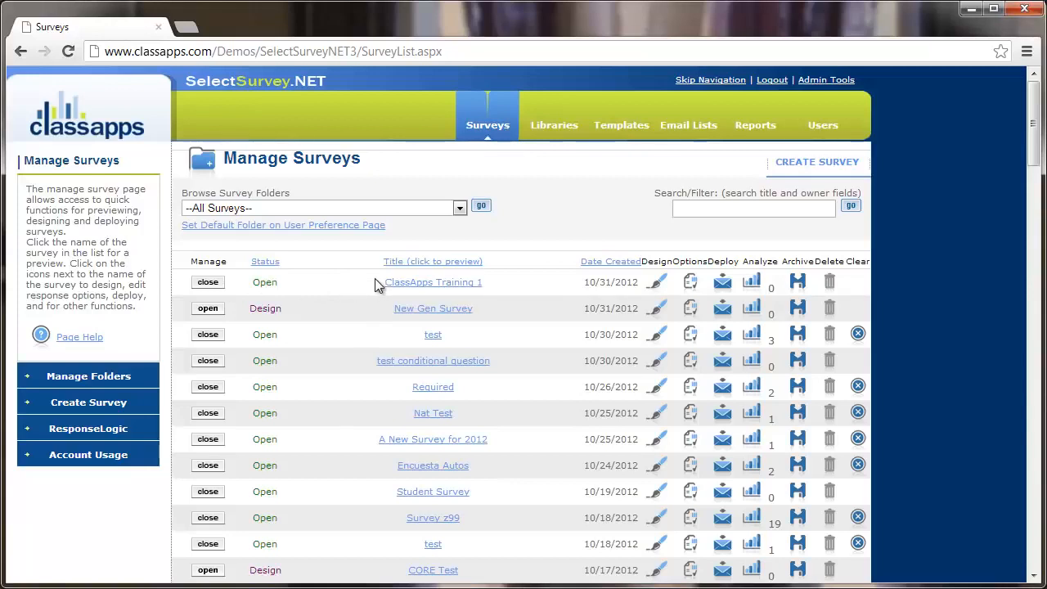
Preview ClassApps Training 1 and answer page 1 with Yes and Neutral.
click(431, 286)
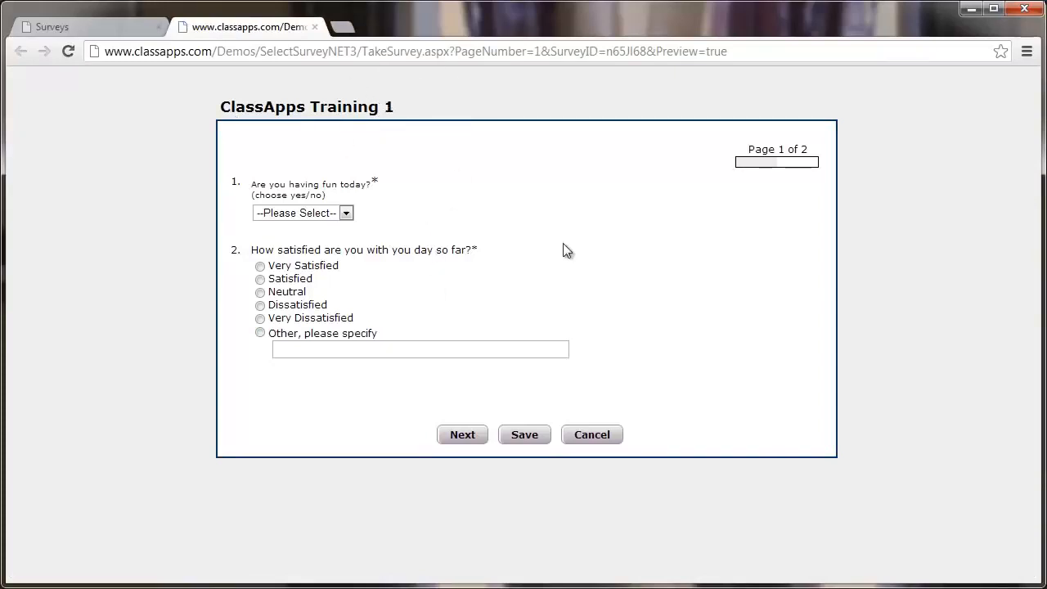
click(347, 214)
click(343, 239)
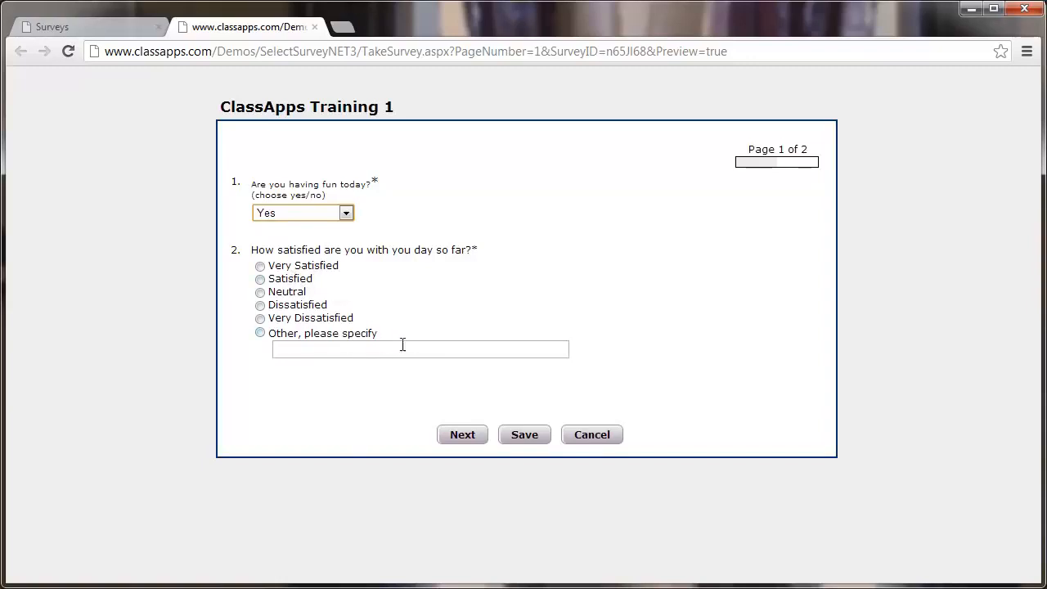
click(466, 438)
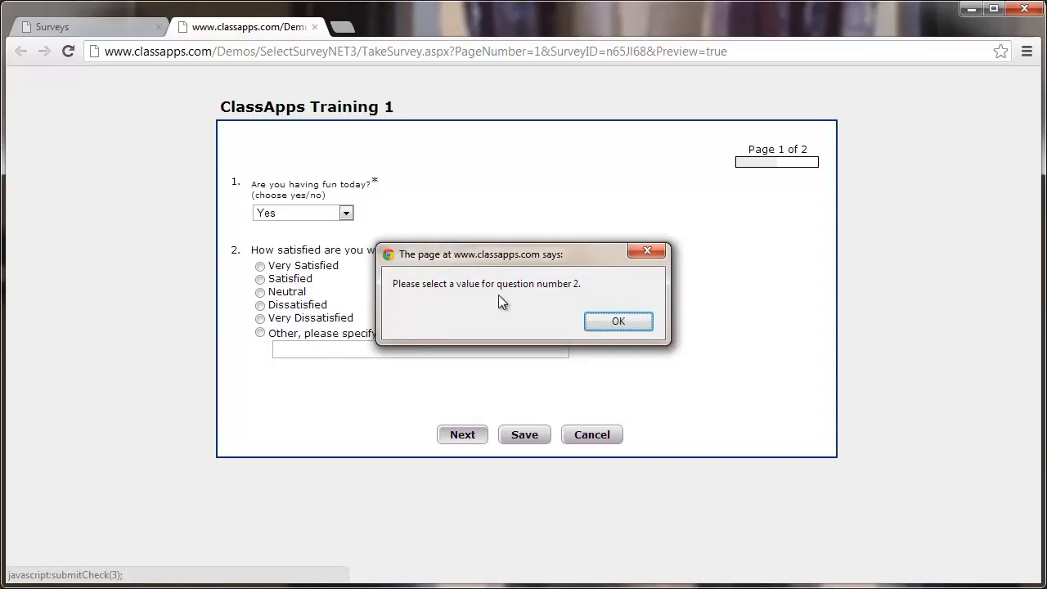
click(625, 320)
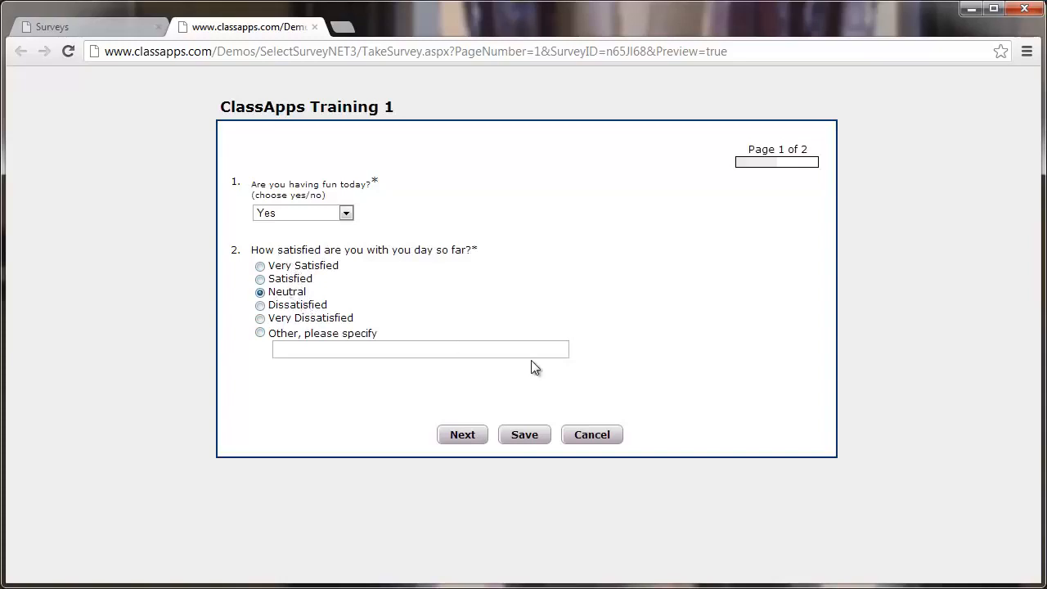
click(463, 439)
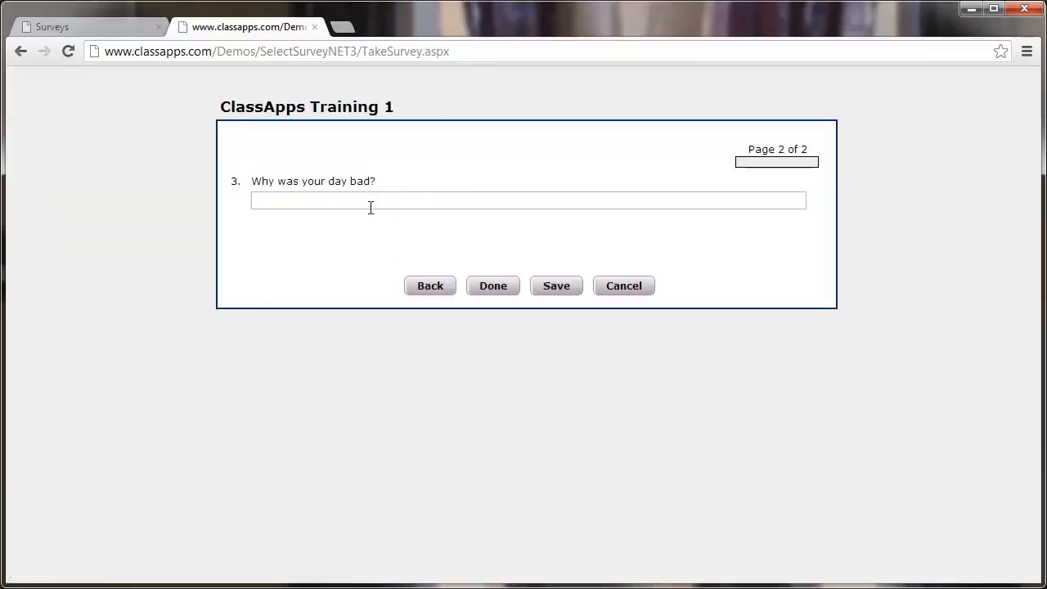
Answer 'Why was your day bad?' with "It's not!" and submit the test response.
click(345, 202)
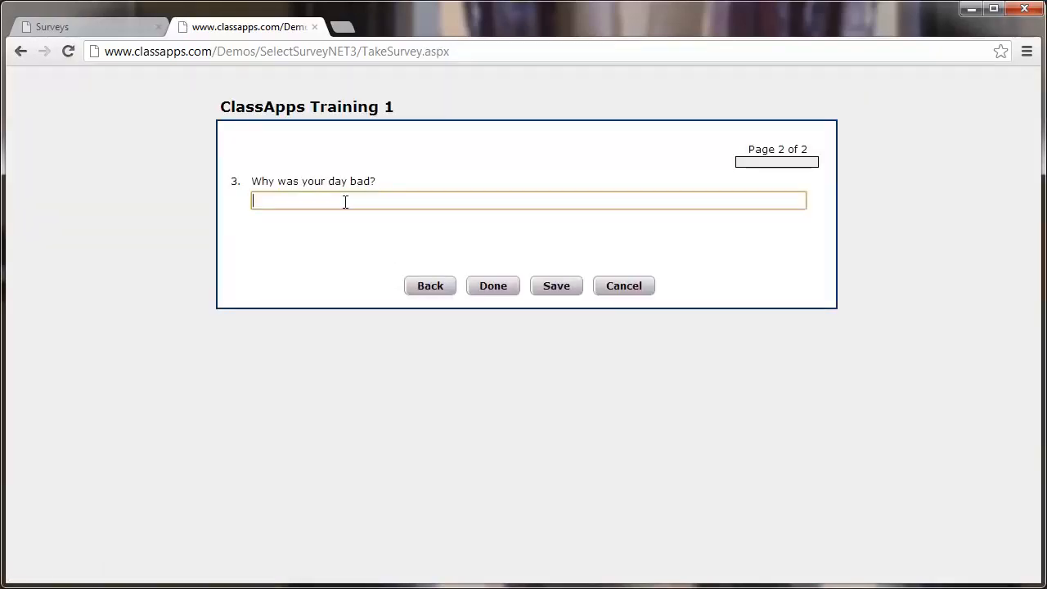
text(It's not!)
click(491, 286)
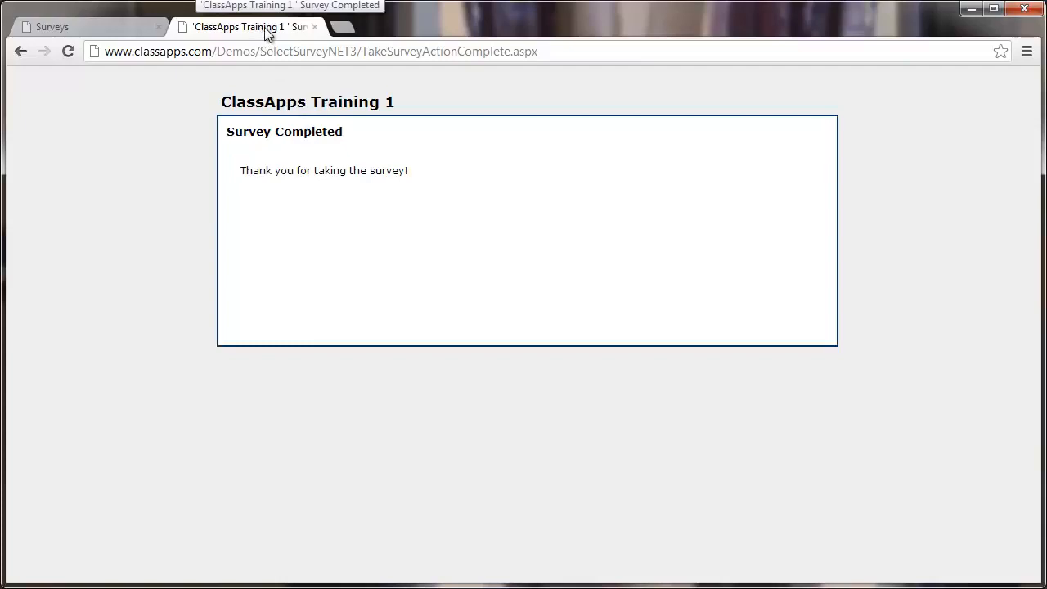
Close the survey preview and open the ClassApps Training 1 results from the refreshed survey list.
click(315, 27)
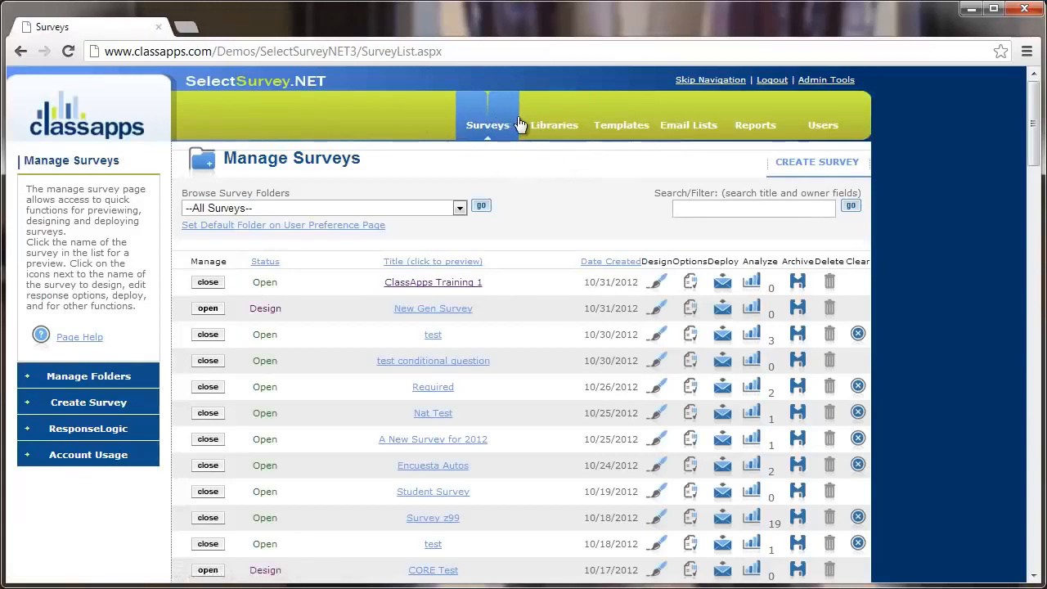
click(488, 125)
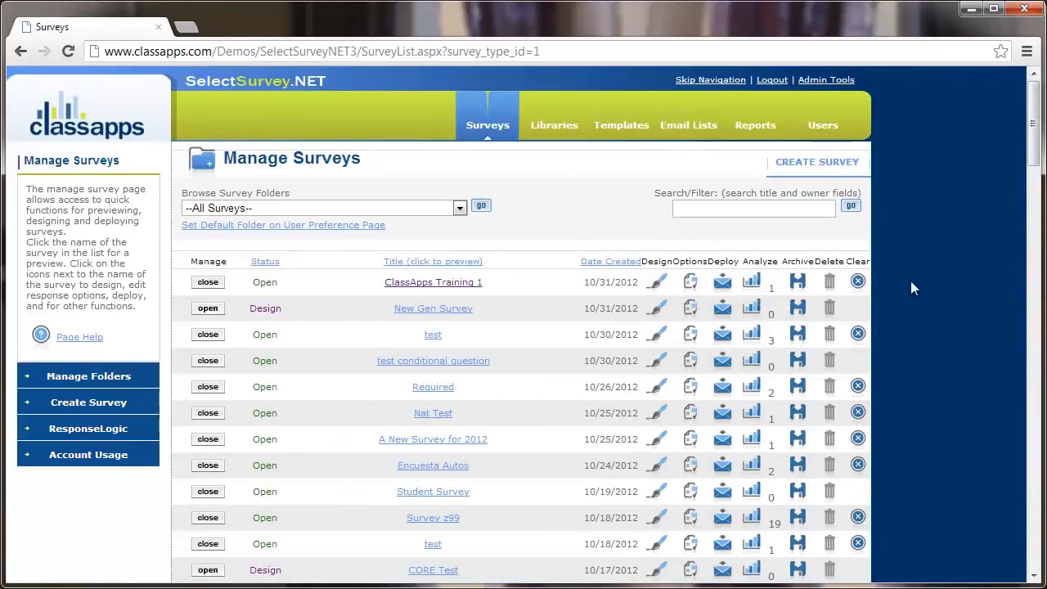
click(760, 289)
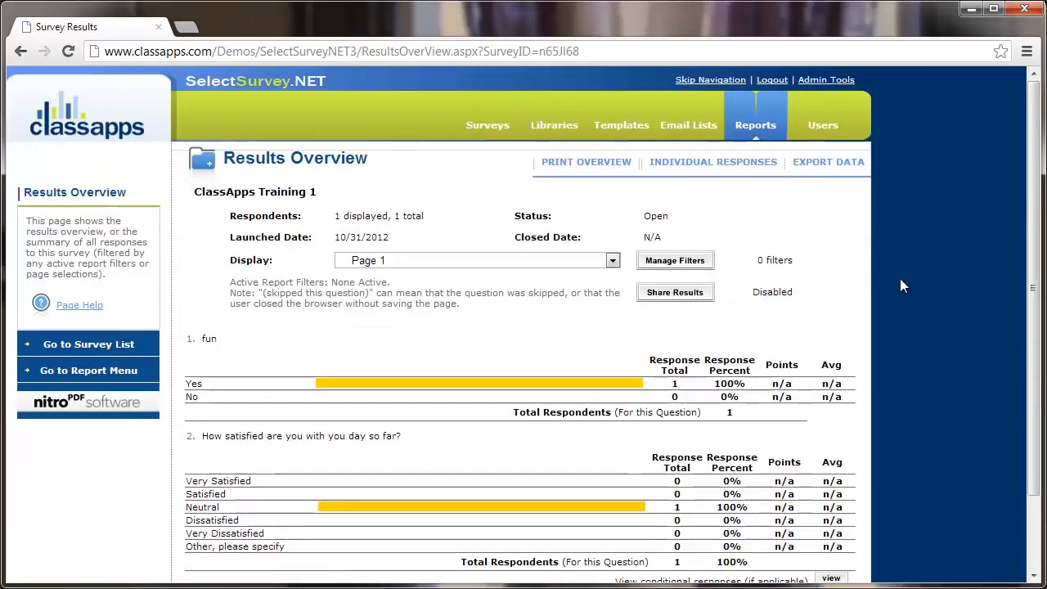
Check the Display dropdown's page options, keep Page 1 showing, and return to the Surveys list.
scroll(897, 280, down, 1)
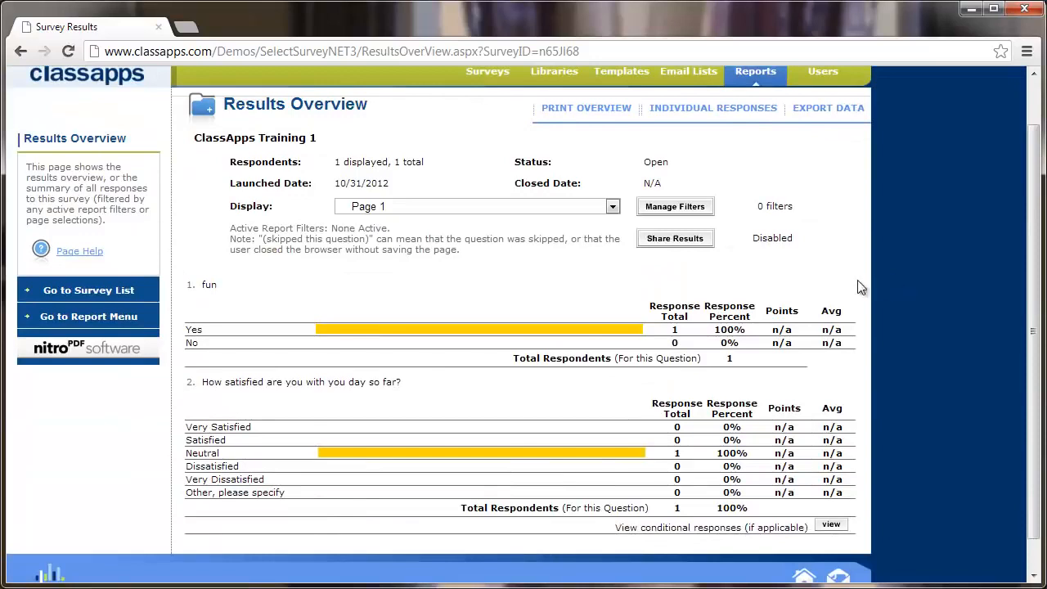
click(477, 206)
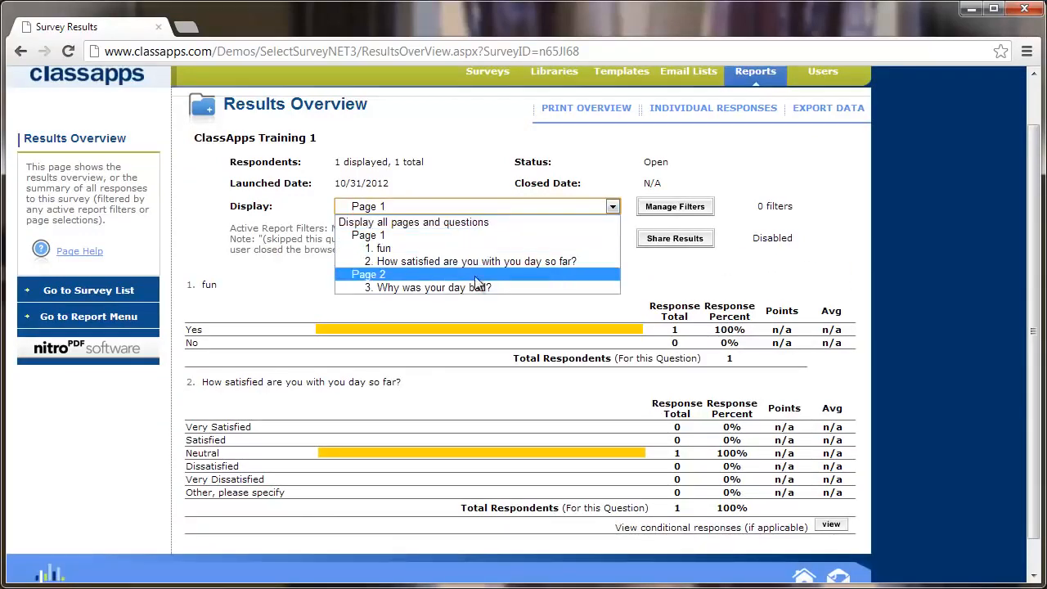
click(878, 229)
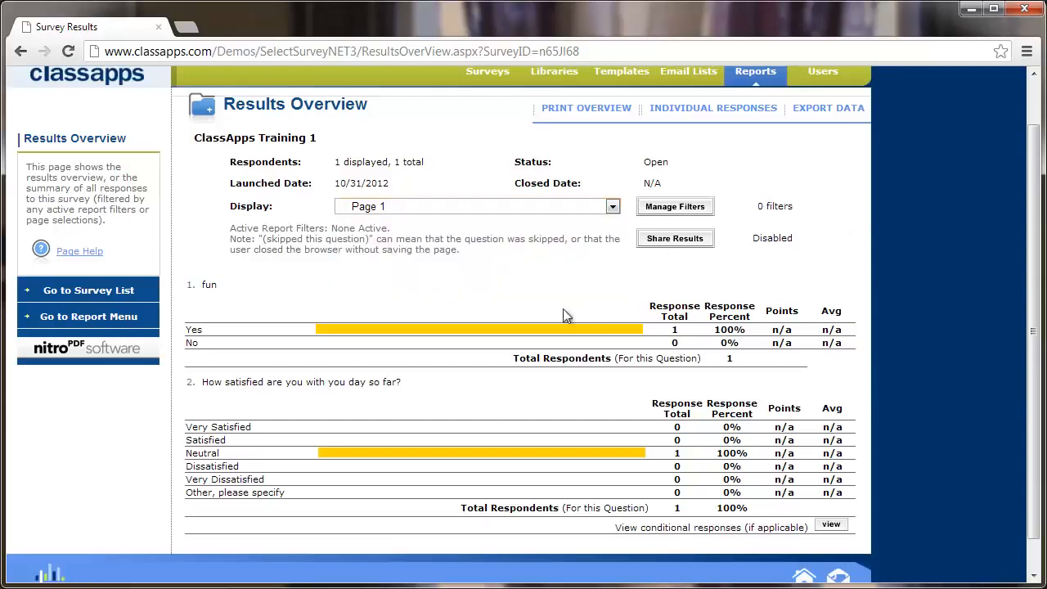
scroll(638, 331, up, 1)
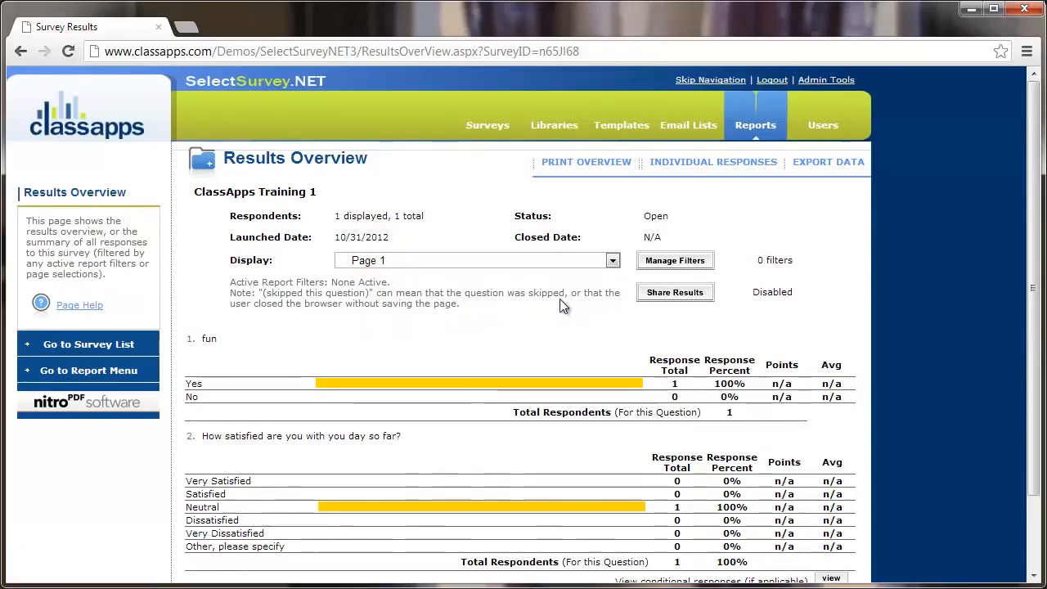
click(489, 110)
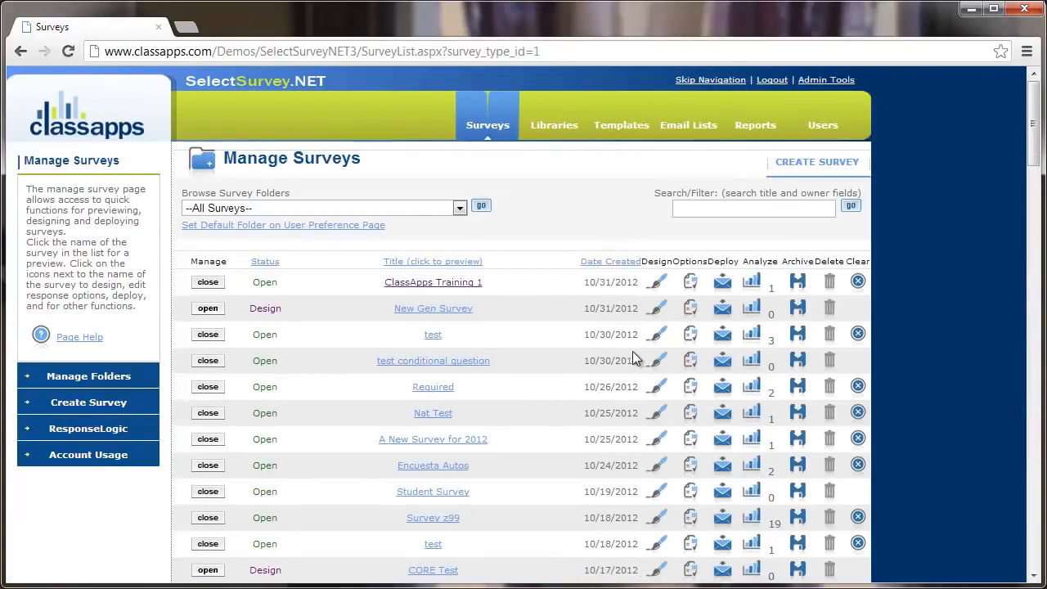